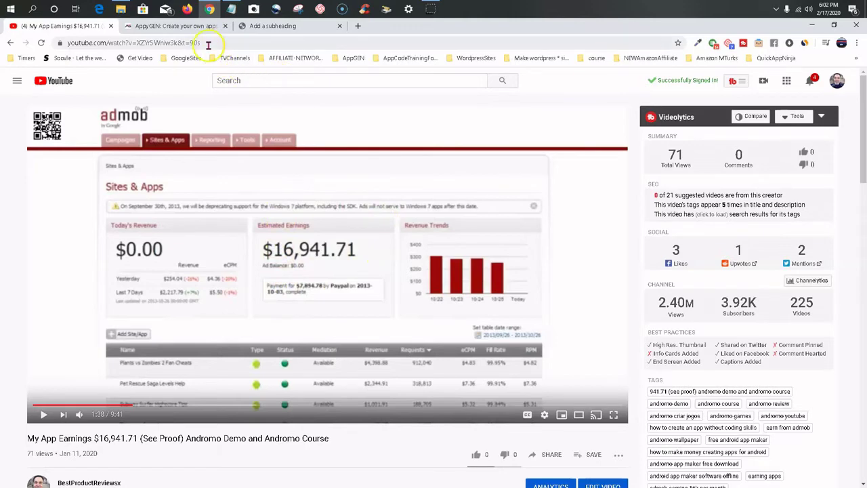
Show the training outline document, and open the Google AdMob website through a web search for admob.
left_click(275, 27)
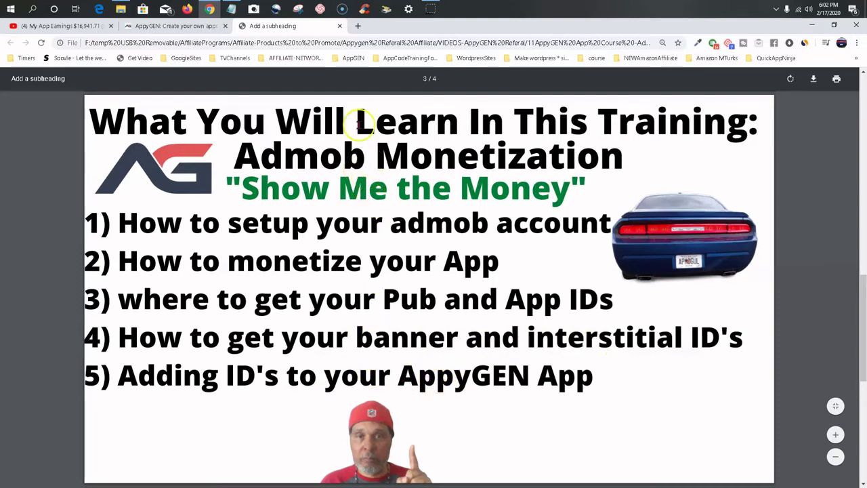
left_click(357, 27)
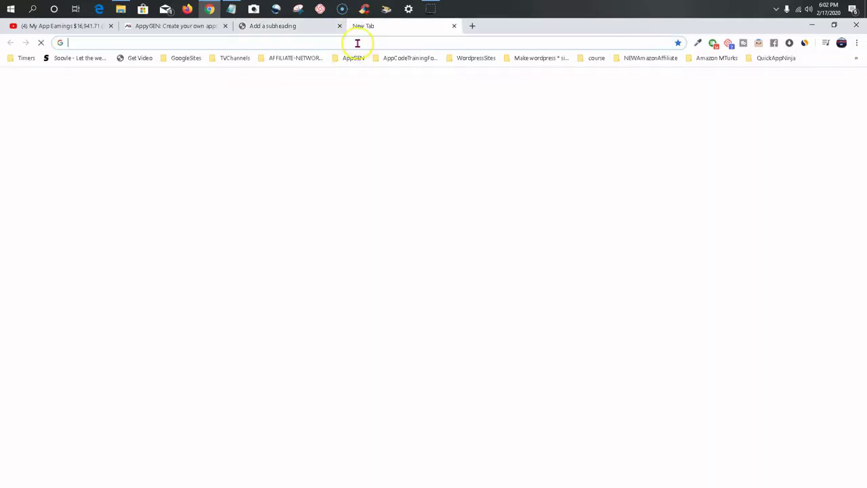
left_click(358, 43)
type("ad")
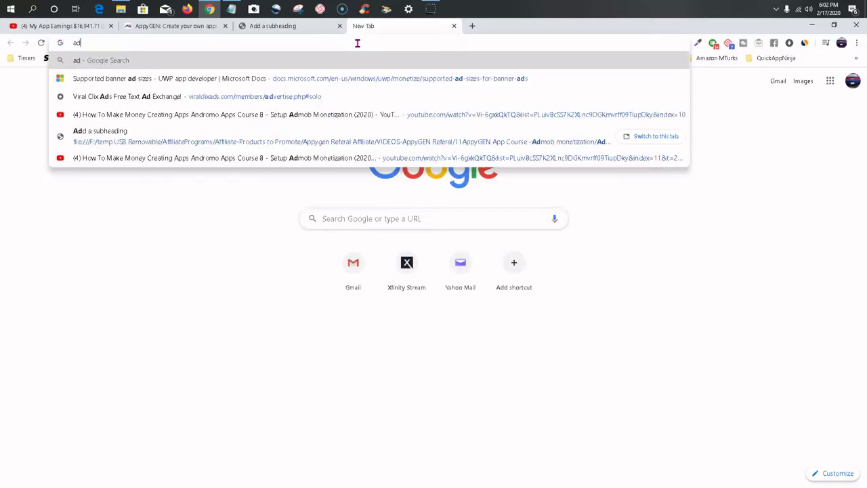
type("mob")
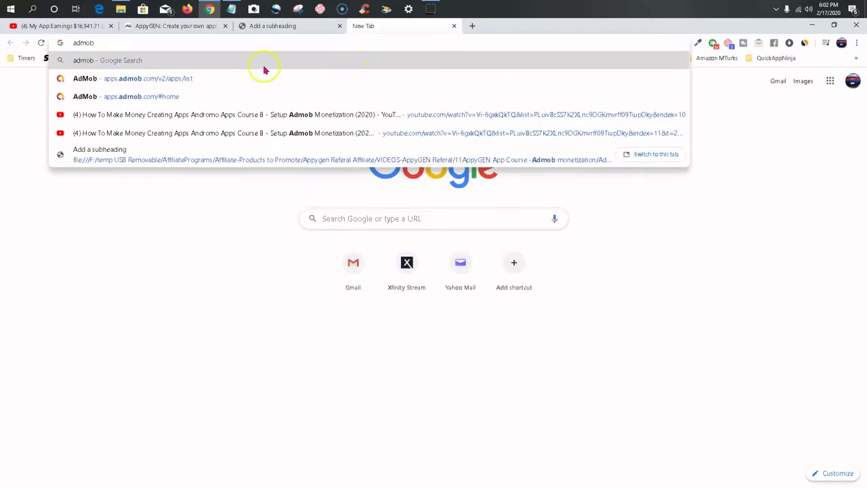
key("Return")
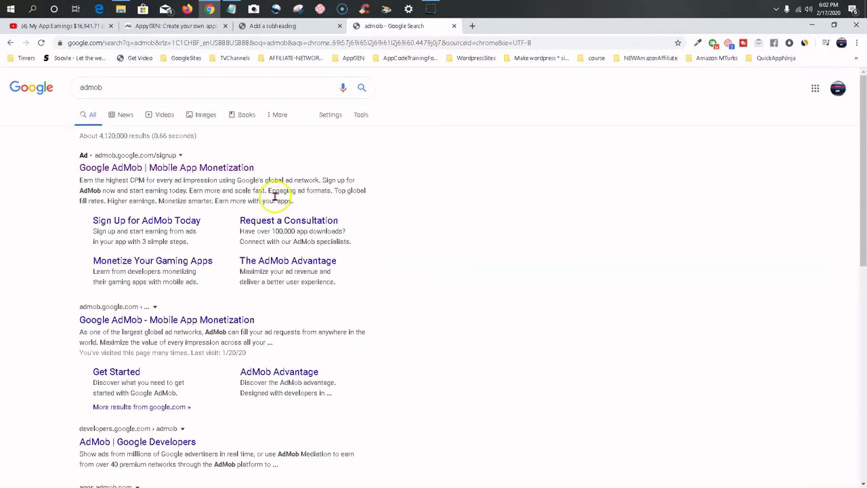
left_click(174, 322)
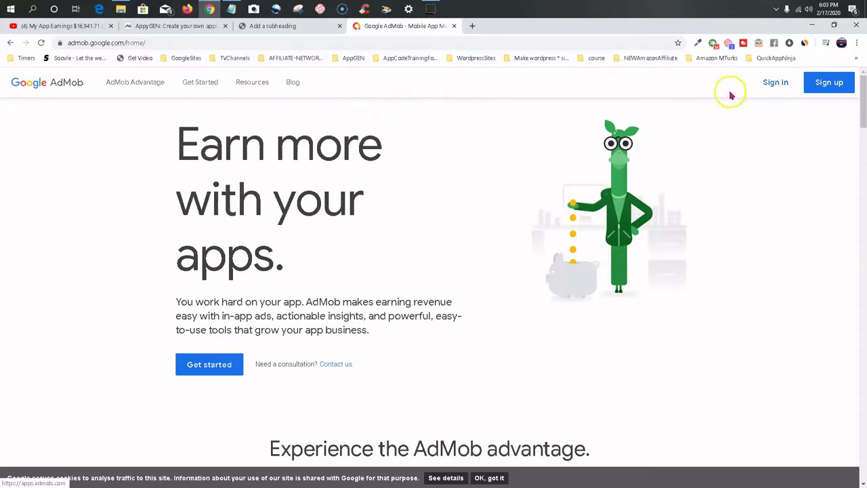
Sign in to Google AdMob to open the account's home overview.
left_click(772, 84)
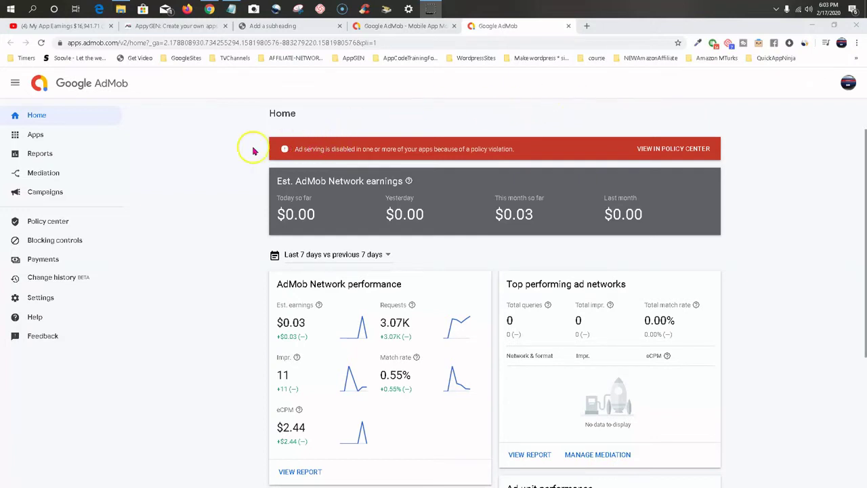
left_click(36, 135)
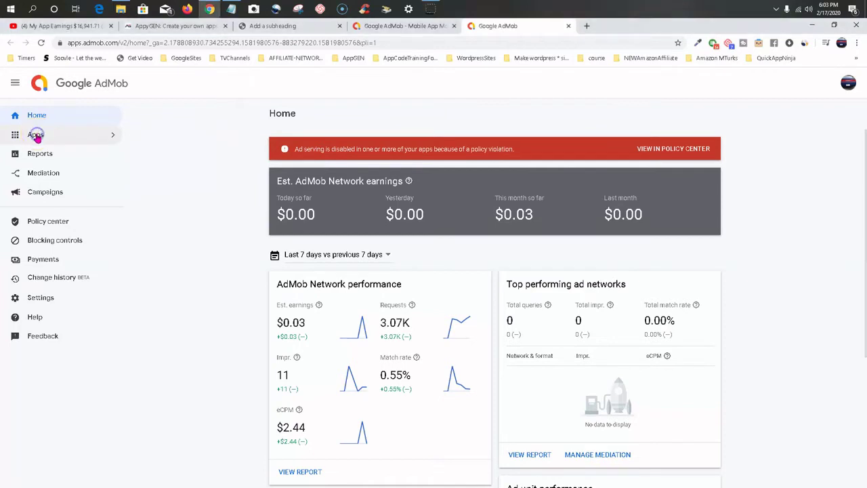
double_click(234, 103)
left_click(454, 101)
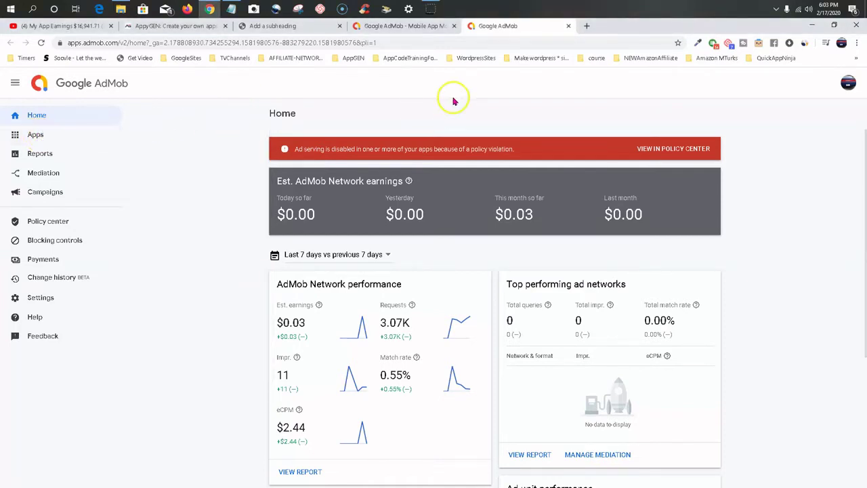
Copy the publisher ID from the AdMob account details.
left_click(848, 82)
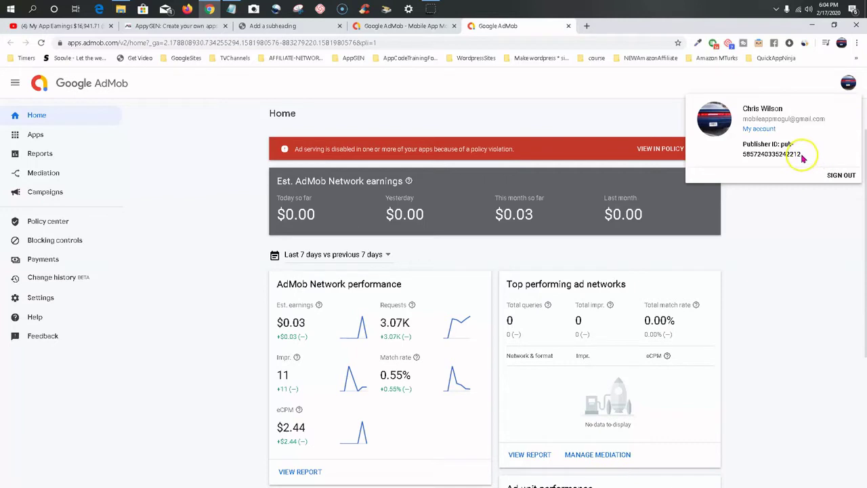
left_click_drag(775, 152, 755, 146)
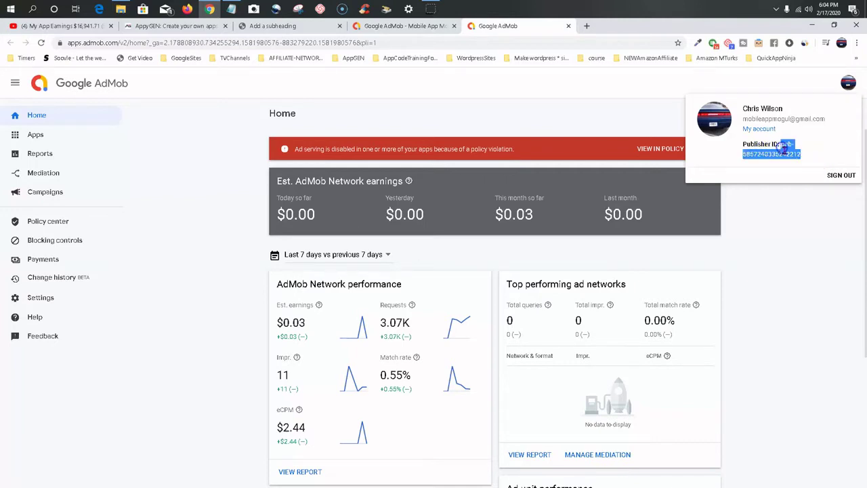
right_click(785, 153)
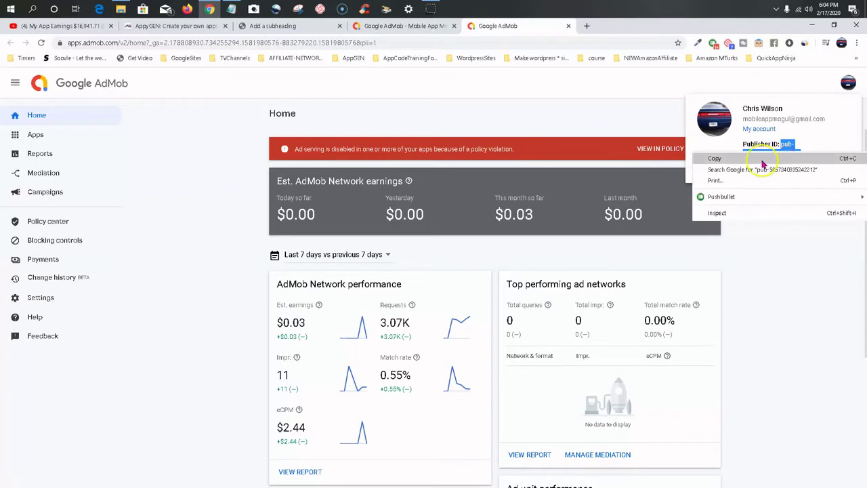
left_click(762, 160)
Switch to the AppyGEN site and log in with the saved account credentials.
left_click(167, 28)
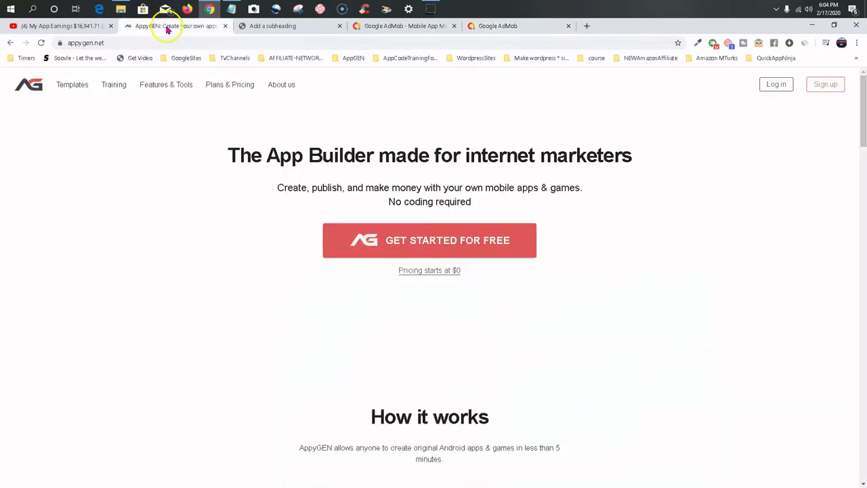
left_click(776, 85)
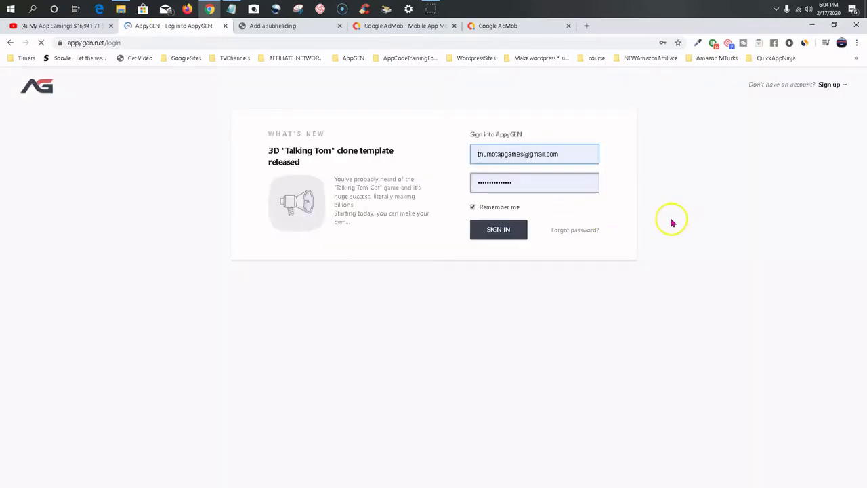
left_click(504, 233)
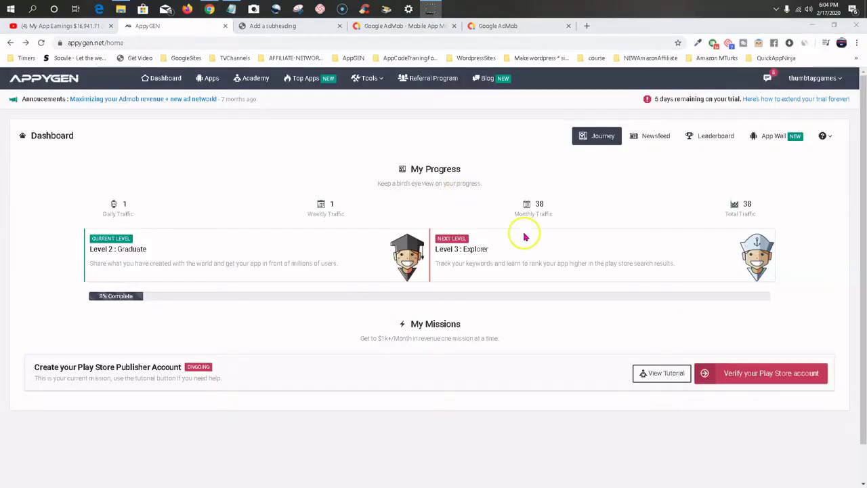
Open the AppyGEN account settings to view the Admob Publisher ID field.
left_click(810, 80)
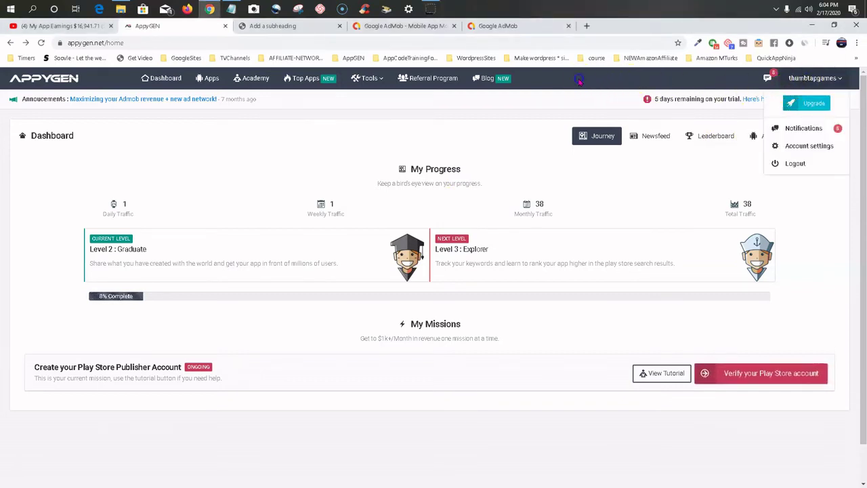
left_click(821, 78)
left_click(817, 78)
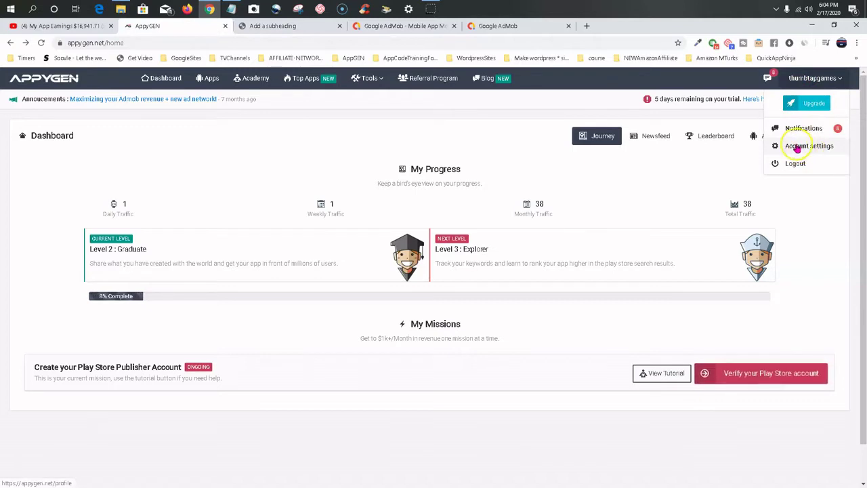
left_click(801, 147)
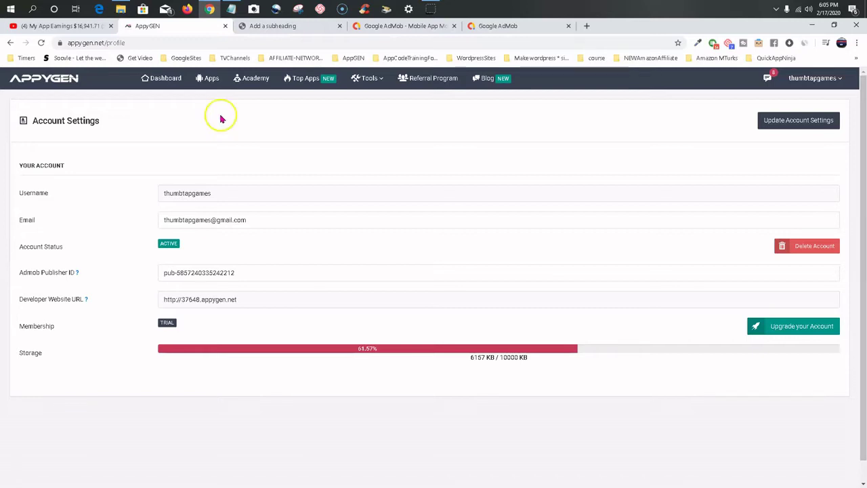
Open the ad settings of the Neon Wolf keyboard Theme app and bring up its banner and interstitial ad unit codes.
left_click(211, 82)
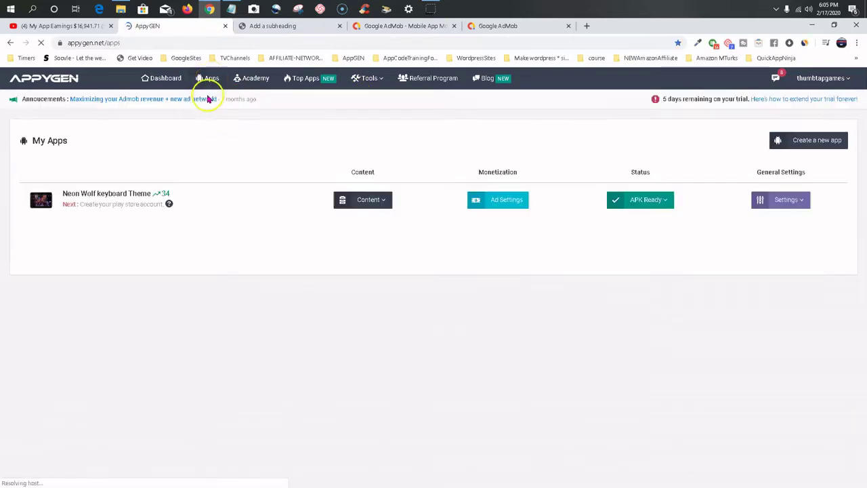
left_click(209, 79)
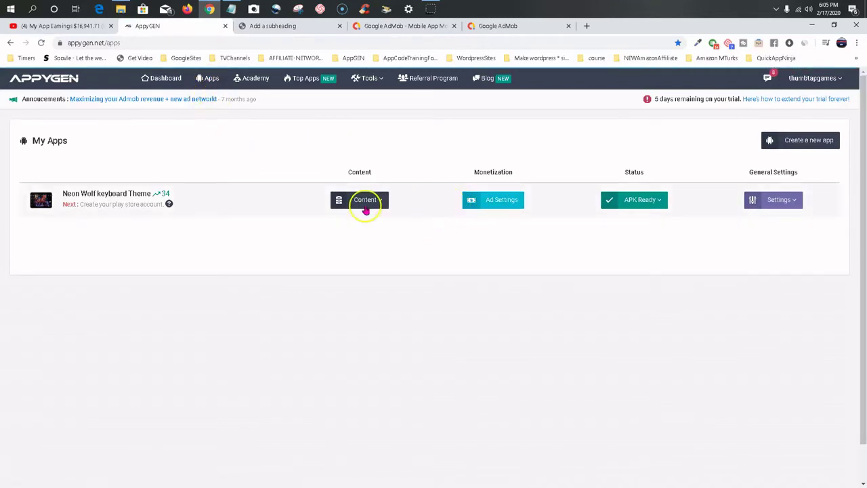
left_click(503, 205)
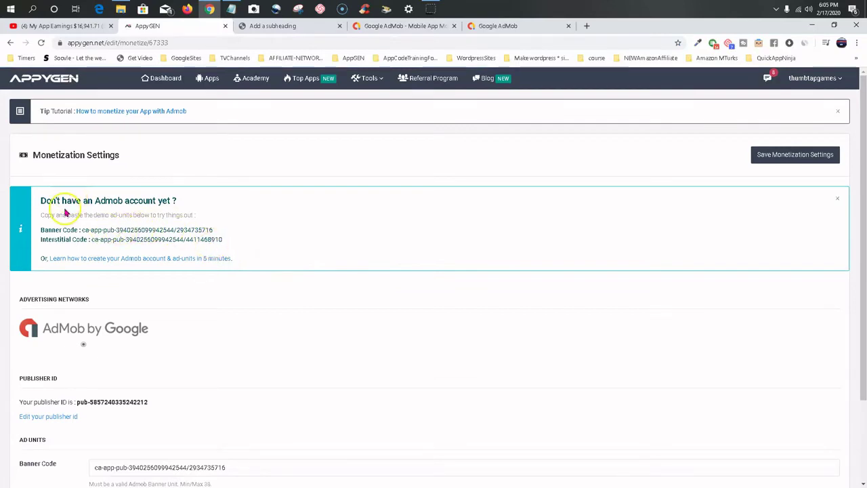
scroll(86, 212, "down", 1)
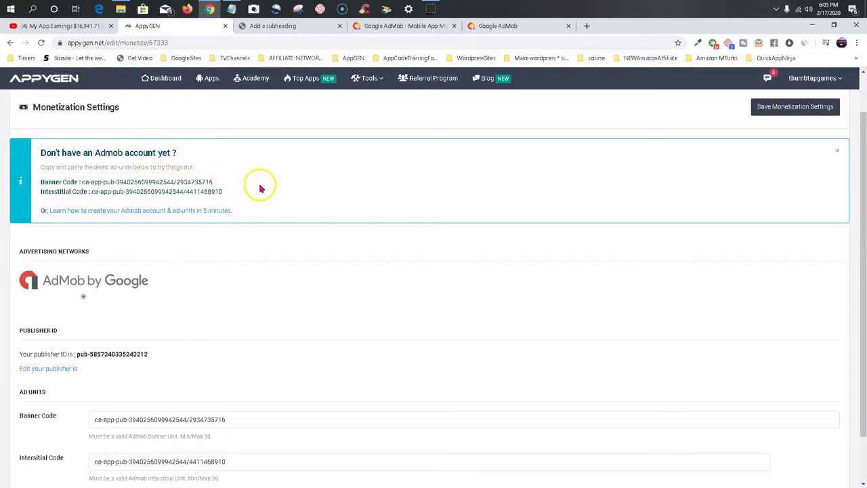
scroll(265, 235, "down", 1)
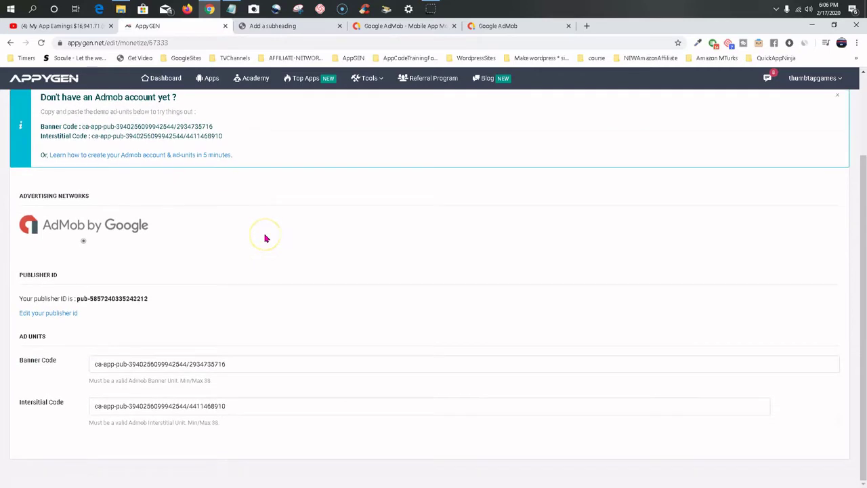
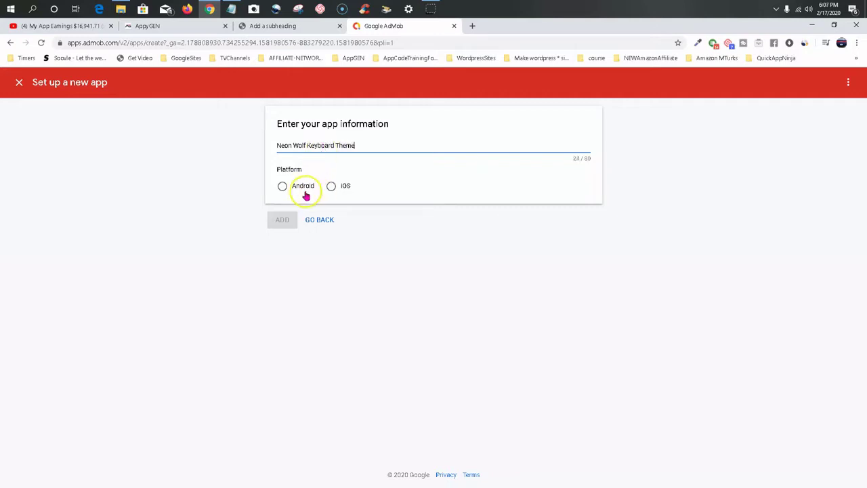
Set the platform of Neon Wolf Keyboard Theme to Android and add the app to AdMob.
left_click(282, 187)
left_click(284, 221)
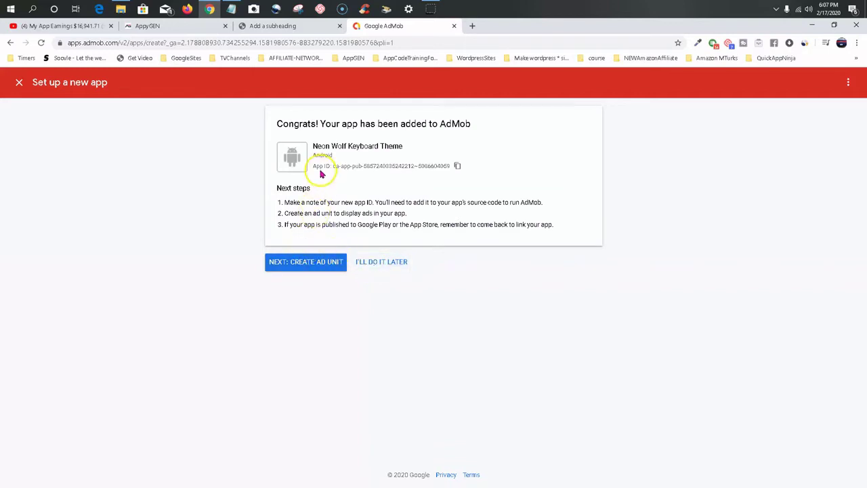
Review the publisher ID and ad unit code fields in the AppyGEN monetization settings.
left_click(192, 29)
scroll(188, 277, "down", 2)
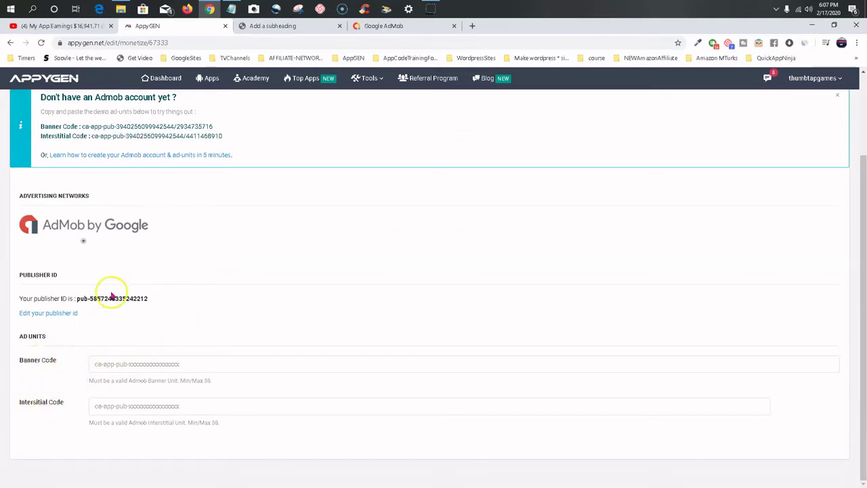
scroll(238, 282, "up", 2)
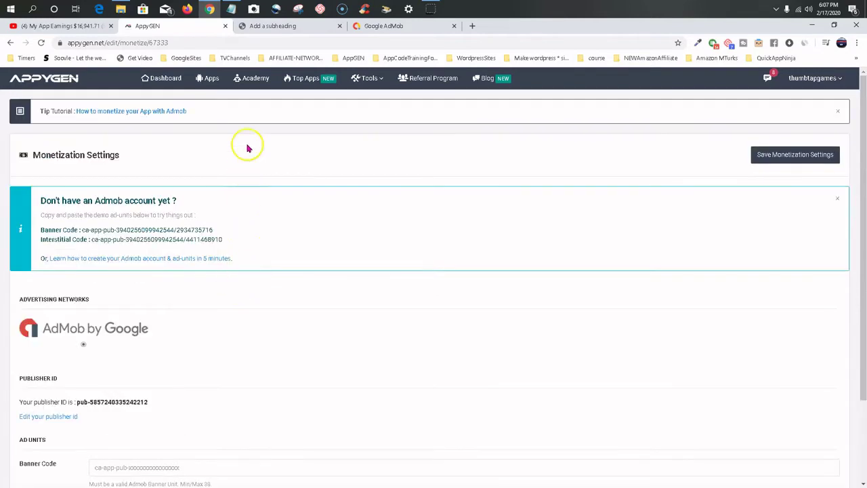
Return to AdMob and copy the app ID of Neon Wolf Keyboard Theme.
left_click(373, 26)
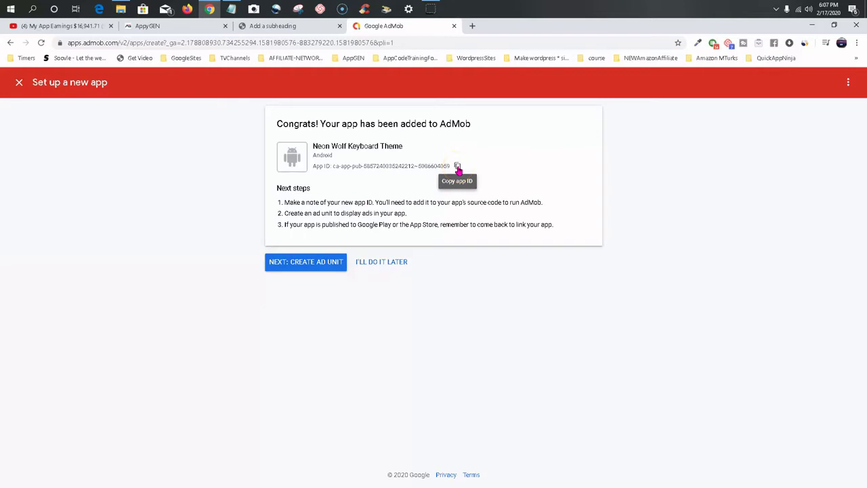
left_click(457, 167)
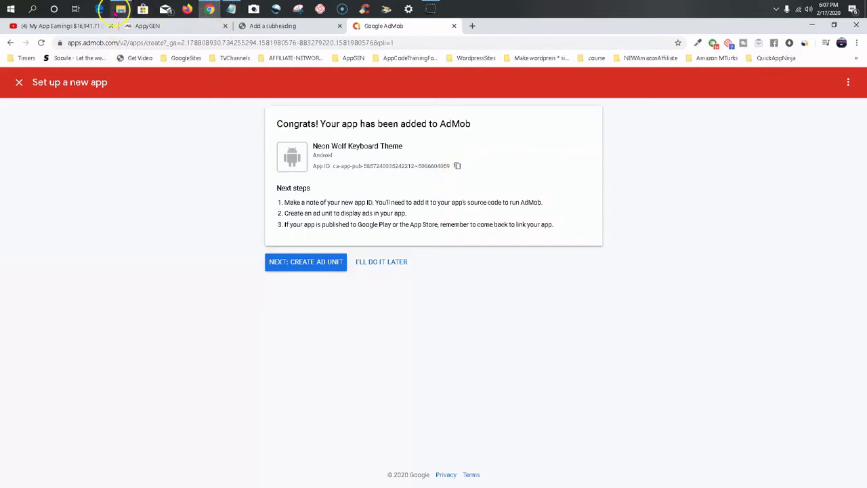
Switch to File Explorer and open the Neon Wolf keyboard theme folder inside the Appygen Referal Affiliate folder.
left_click(120, 9)
left_click(32, 147)
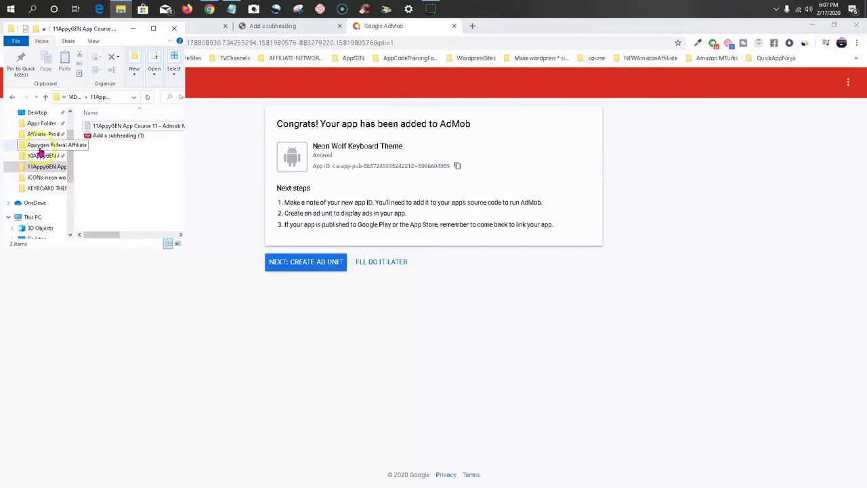
left_click(39, 151)
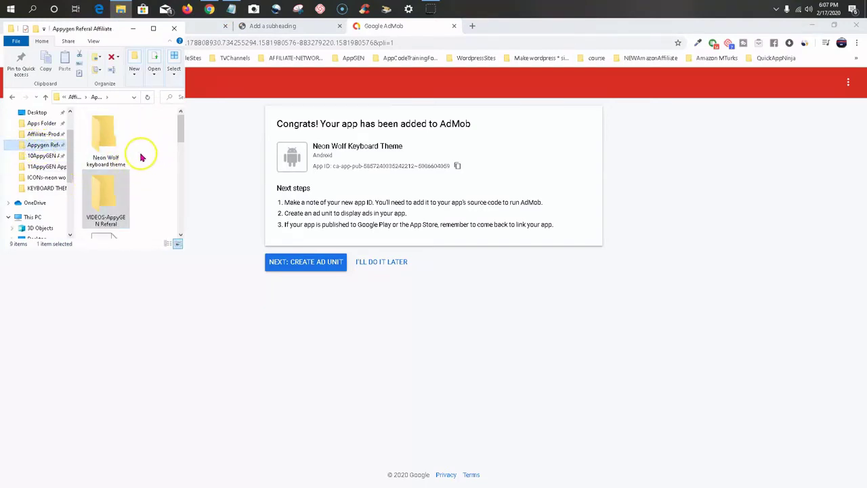
left_click(118, 144)
double_click(118, 144)
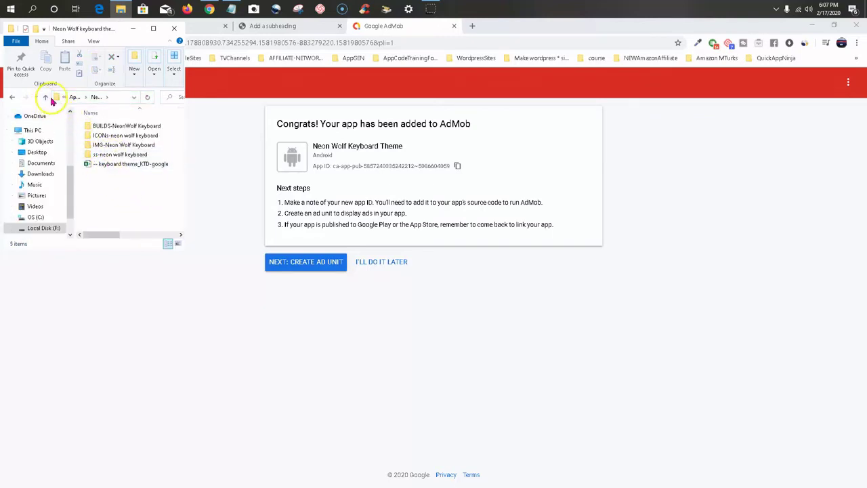
Look through the files of the Appygen Referal Affiliate folder and return to its Neon Wolf keyboard theme subfolder.
left_click(13, 99)
scroll(152, 194, "down", 5)
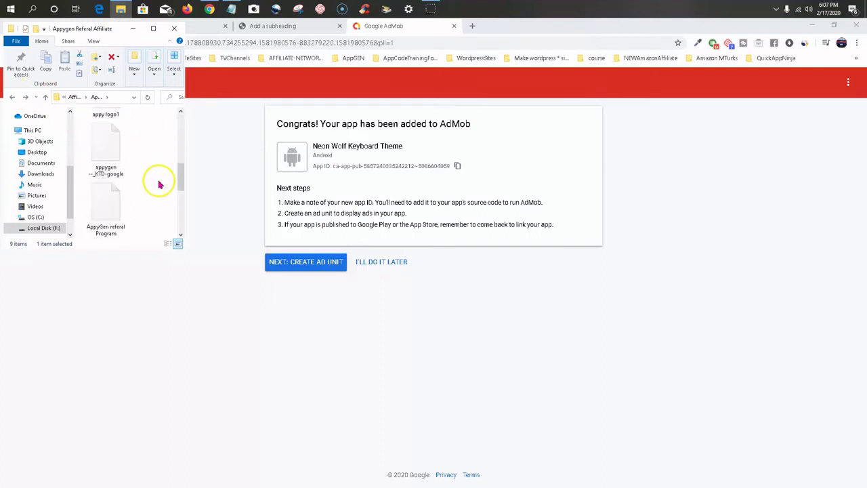
scroll(145, 183, "up", 2)
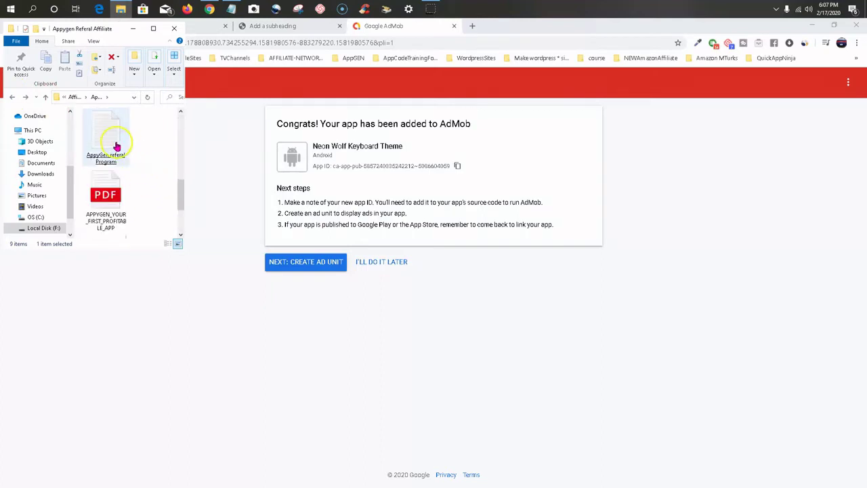
scroll(143, 164, "down", 1)
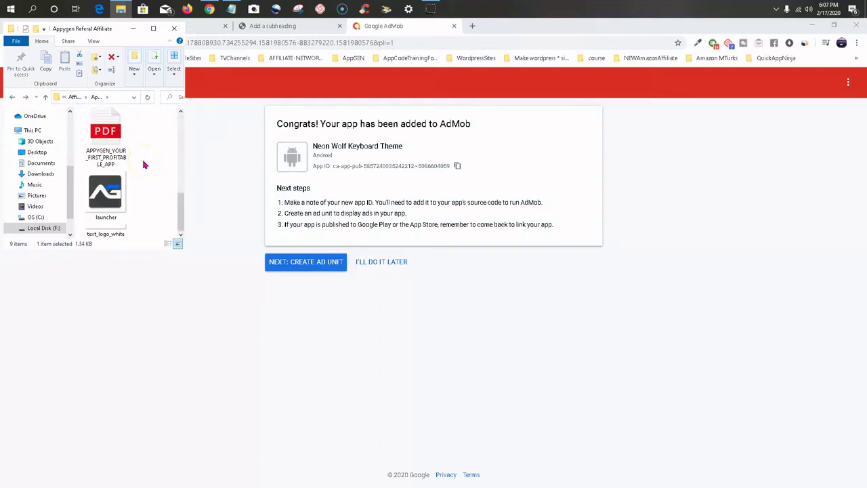
scroll(143, 164, "up", 3)
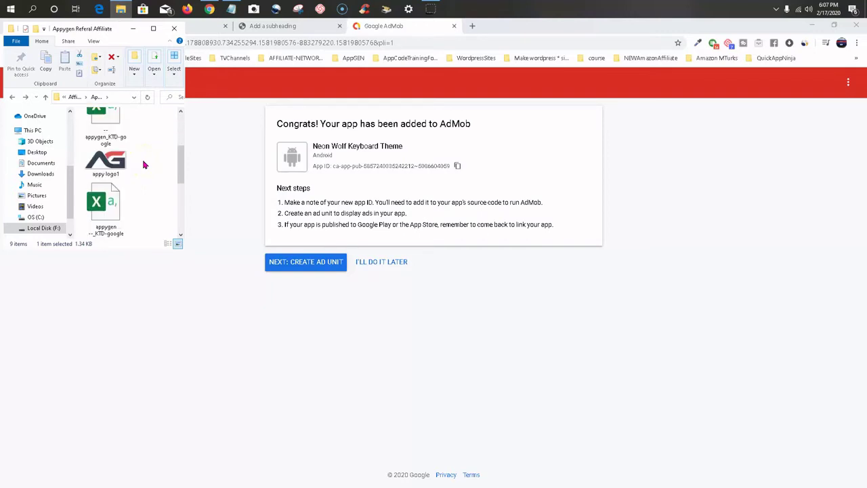
scroll(143, 164, "up", 3)
double_click(125, 153)
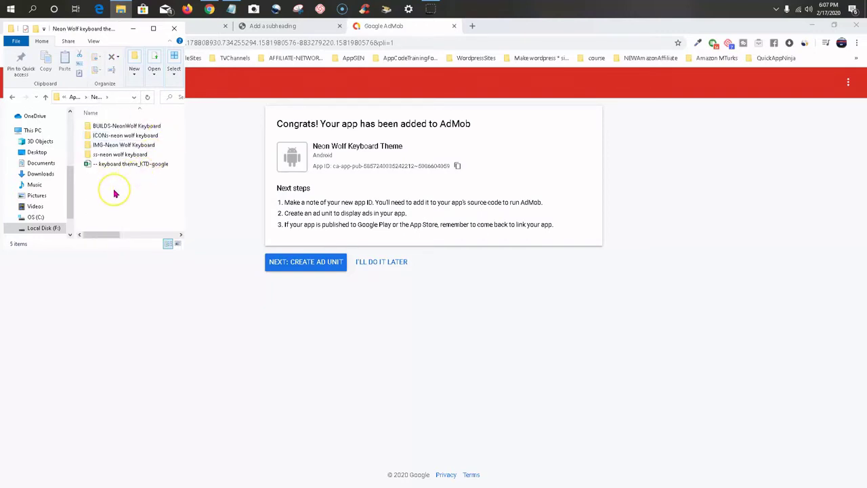
Open the DESCRIPTION_TEMPLATES text file from the Neon Wolf keyboard theme folder.
left_click(108, 165)
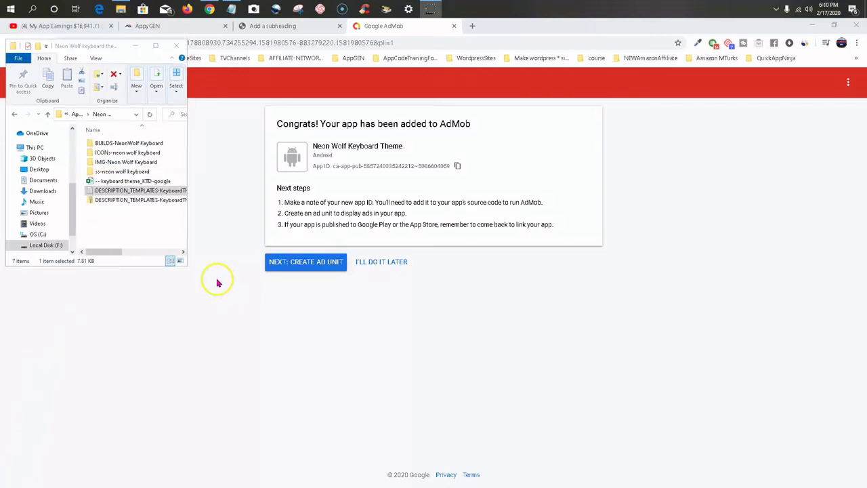
left_click(119, 215)
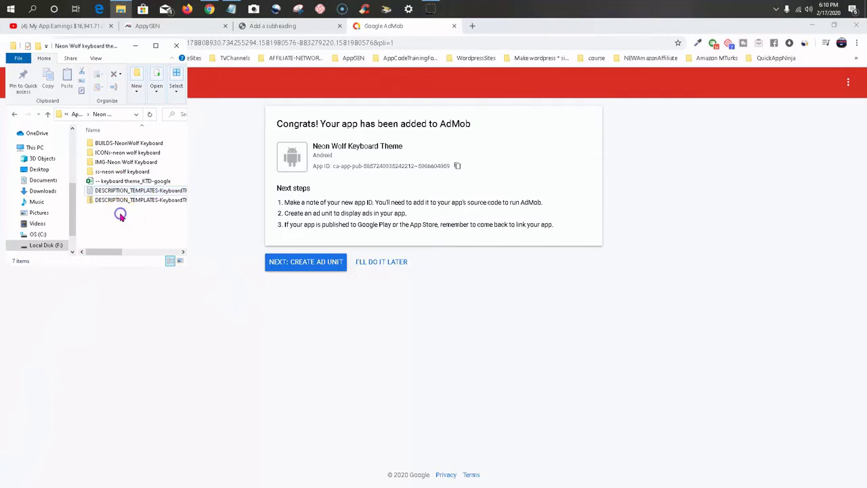
left_click(141, 193)
double_click(141, 195)
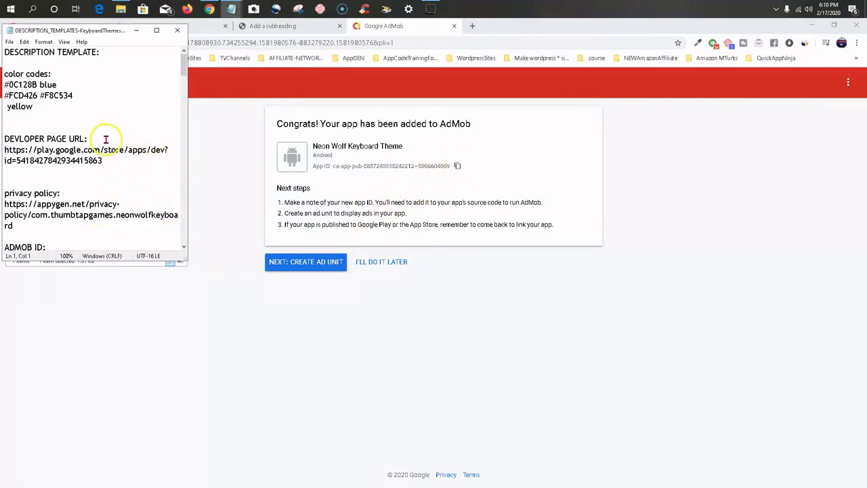
Replace the placeholder under ADMOB ID in the description template with the copied app ID.
scroll(102, 88, "down", 3)
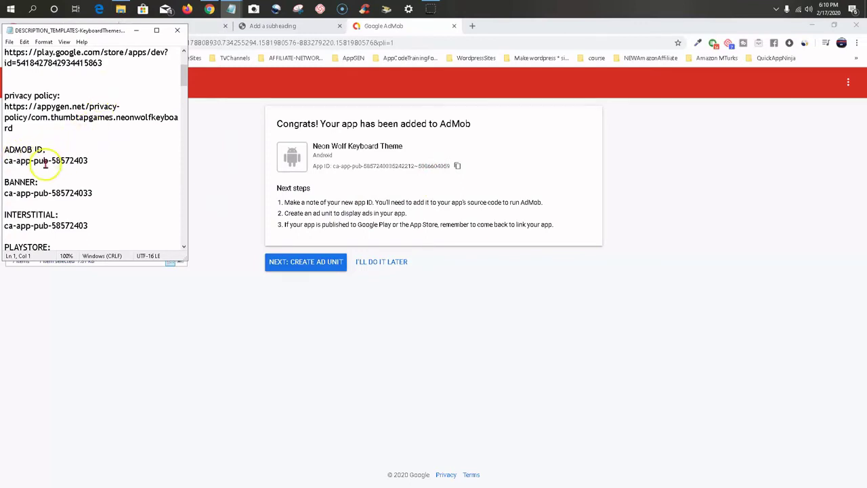
left_click_drag(88, 161, 5, 161)
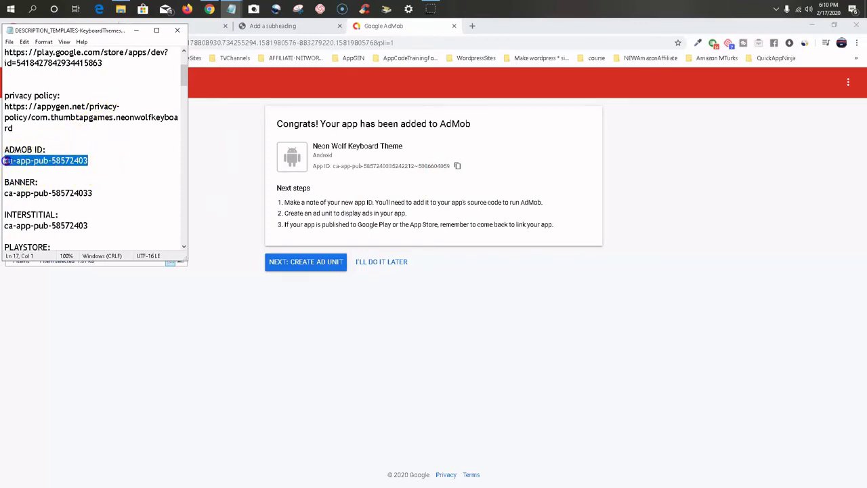
left_click_drag(124, 159, 20, 161)
right_click(30, 162)
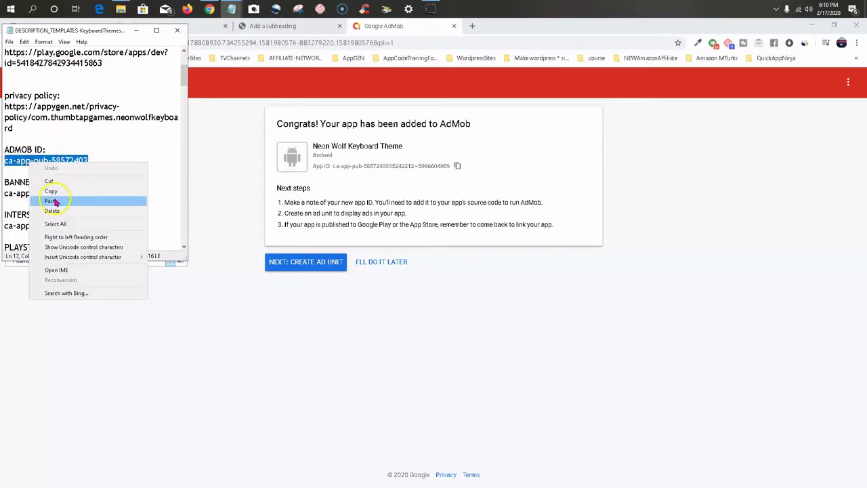
left_click(51, 201)
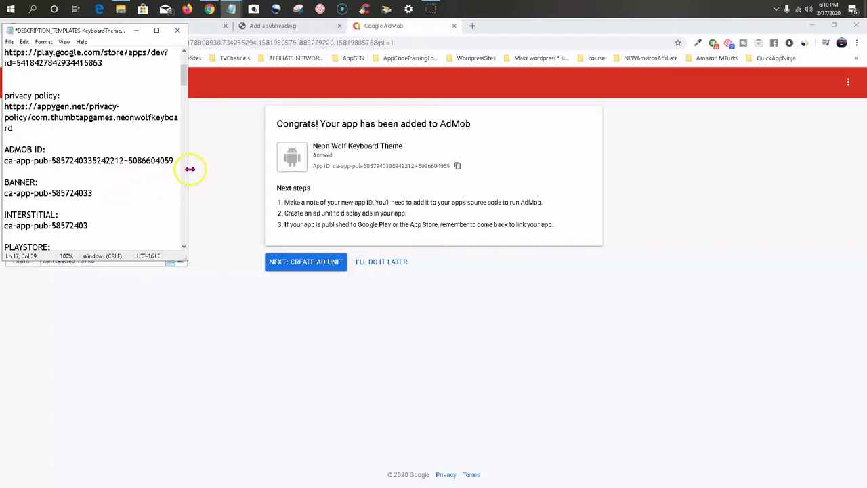
Switch back to AdMob and start creating an ad unit in the Banner format for the app.
left_click(376, 296)
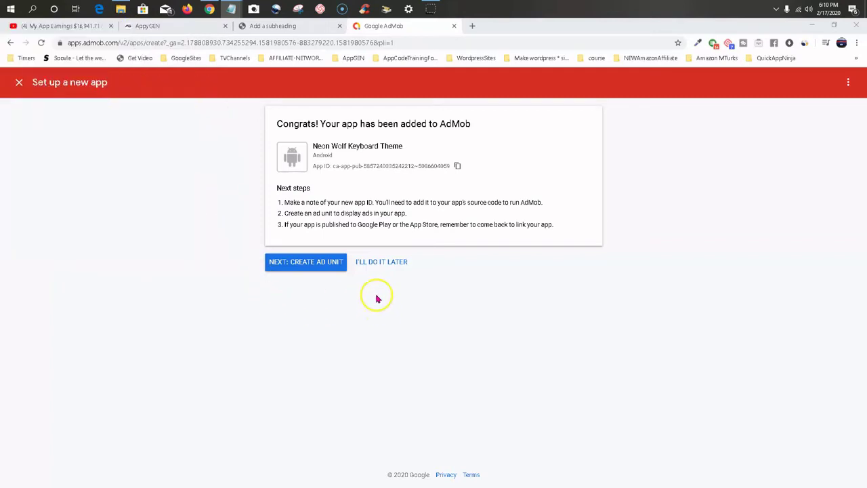
left_click(308, 270)
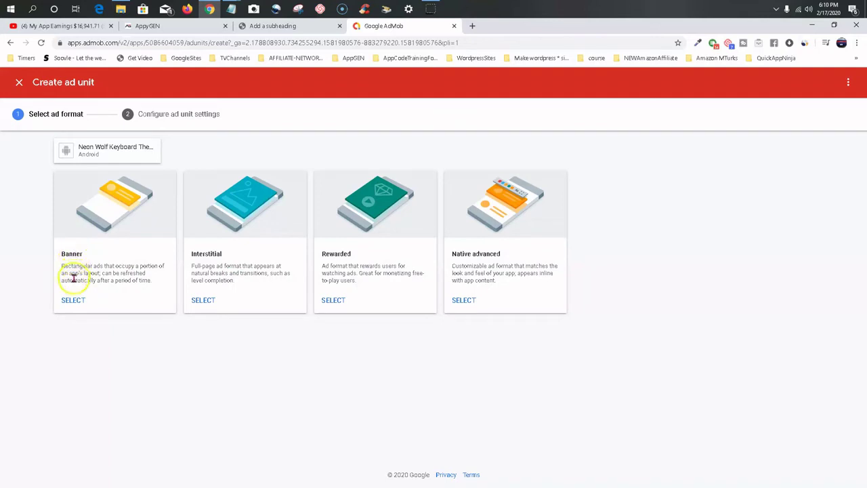
left_click(75, 307)
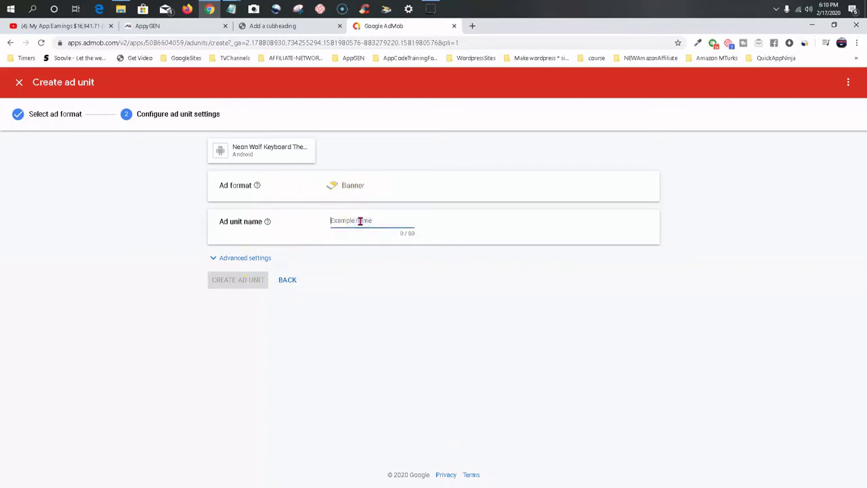
Name the ad unit Banner-Neon wolf Theme, reusing the copied format name as its beginning.
left_click(357, 187)
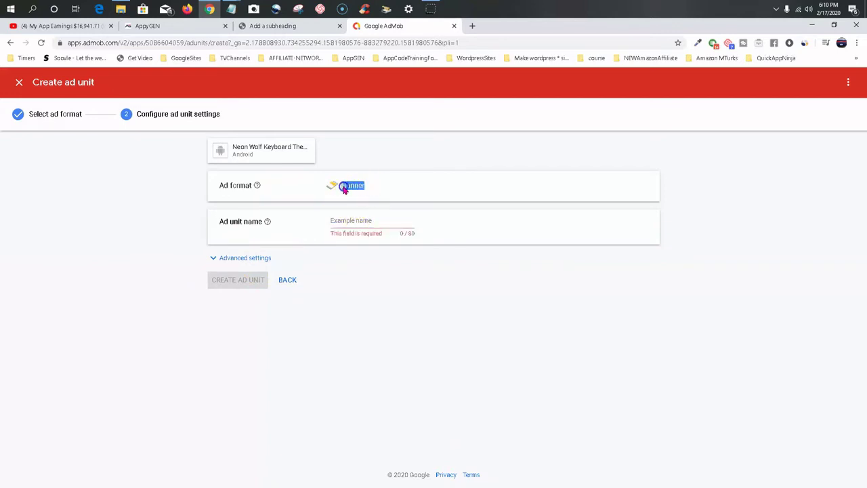
right_click(344, 189)
left_click(362, 193)
left_click(347, 220)
key("ctrl+v")
left_click(354, 238)
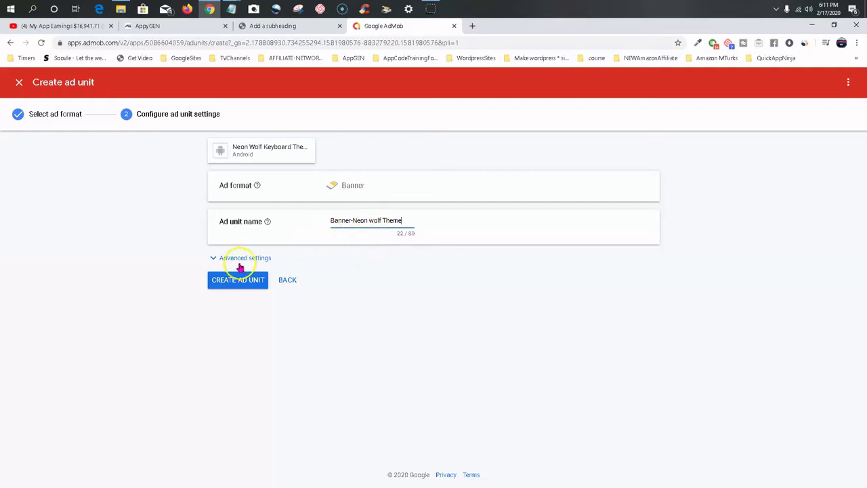
Set the banner's automatic refresh to a custom rate of 35 seconds and create the ad unit.
left_click(217, 261)
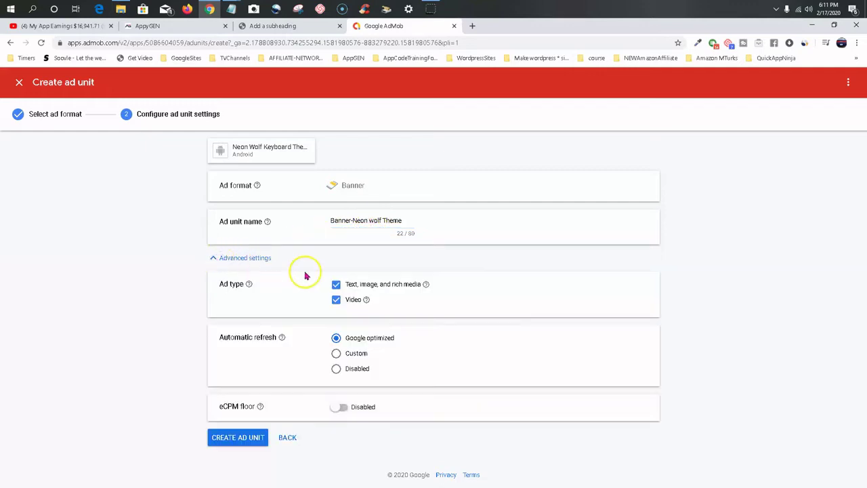
left_click(336, 354)
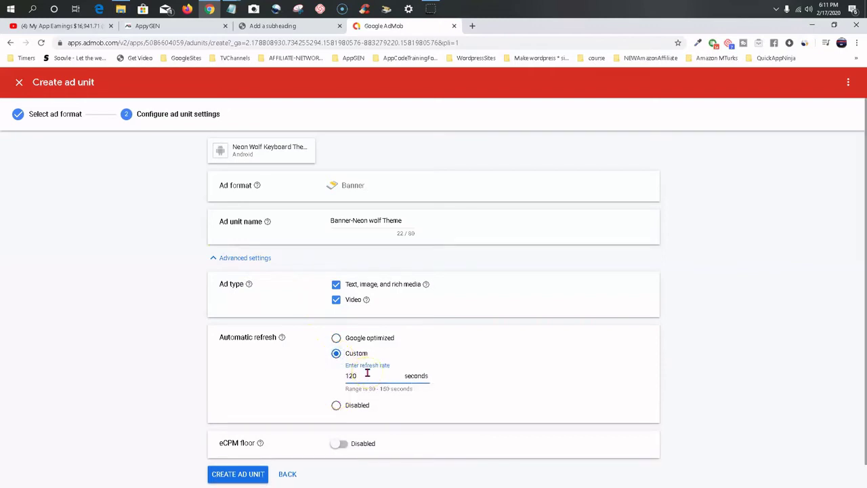
key("BackSpace")
key("BackSpace")
key("BackSpace")
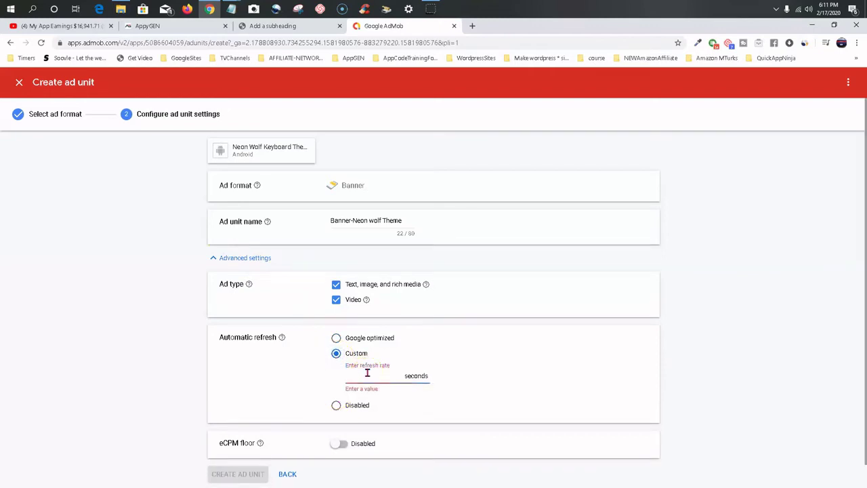
type("35")
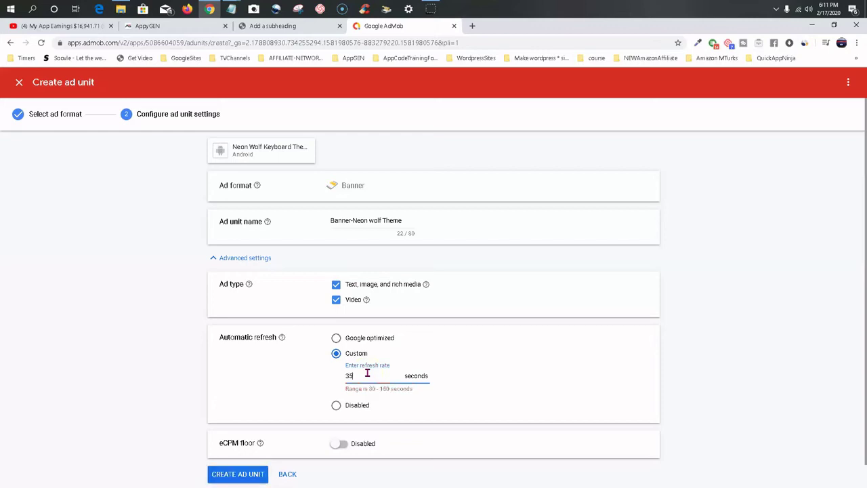
left_click(302, 374)
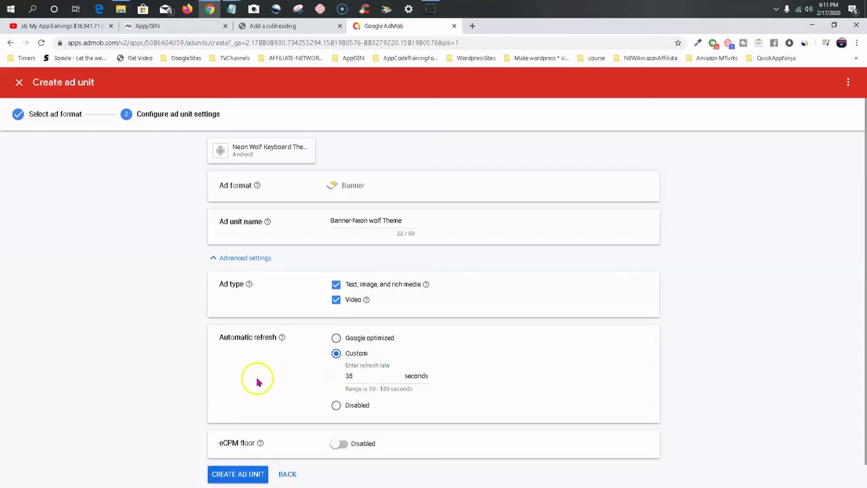
left_click(337, 352)
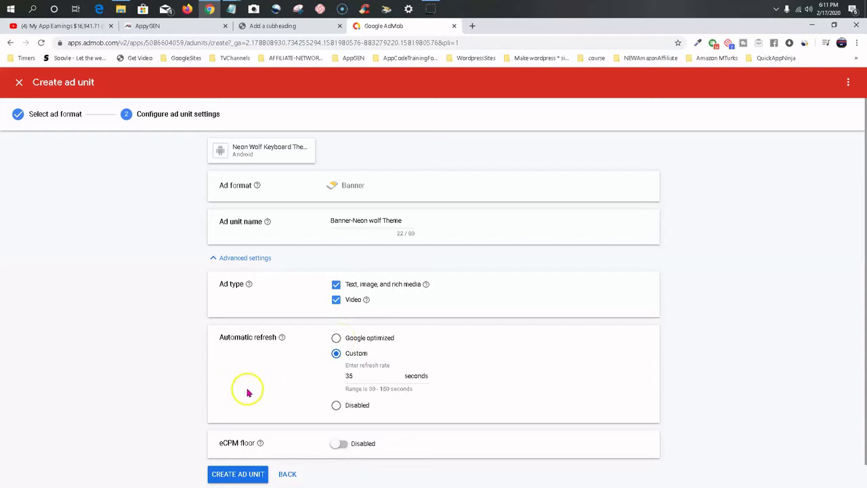
scroll(278, 393, "down", 1)
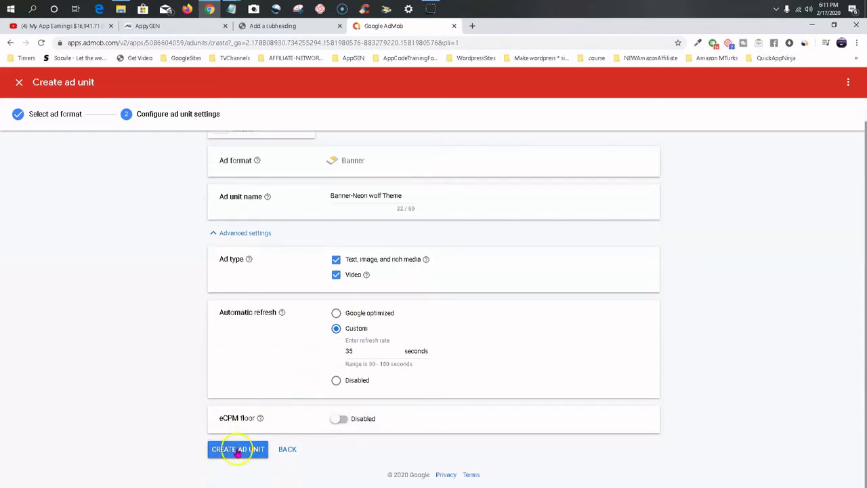
left_click(238, 448)
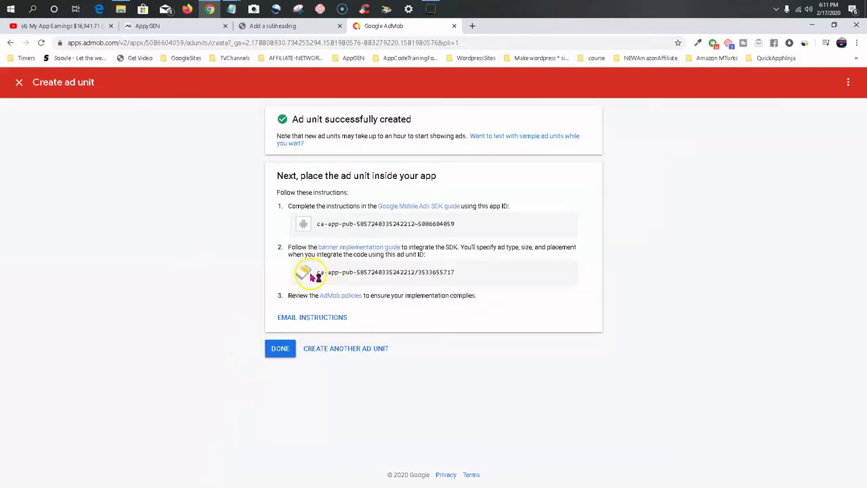
Copy the new banner ad unit ID from AdMob into the Banner Code field of the AppyGEN monetization settings.
left_click_drag(456, 273, 315, 275)
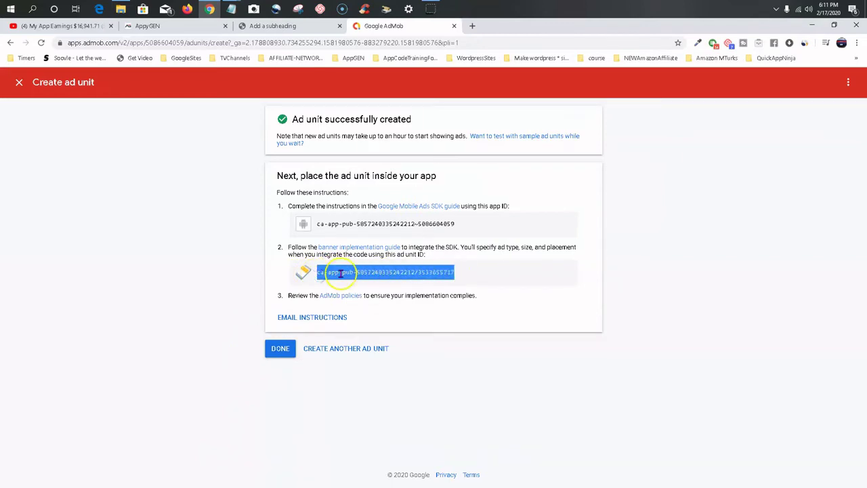
right_click(335, 274)
left_click(357, 280)
left_click(163, 25)
scroll(141, 351, "down", 2)
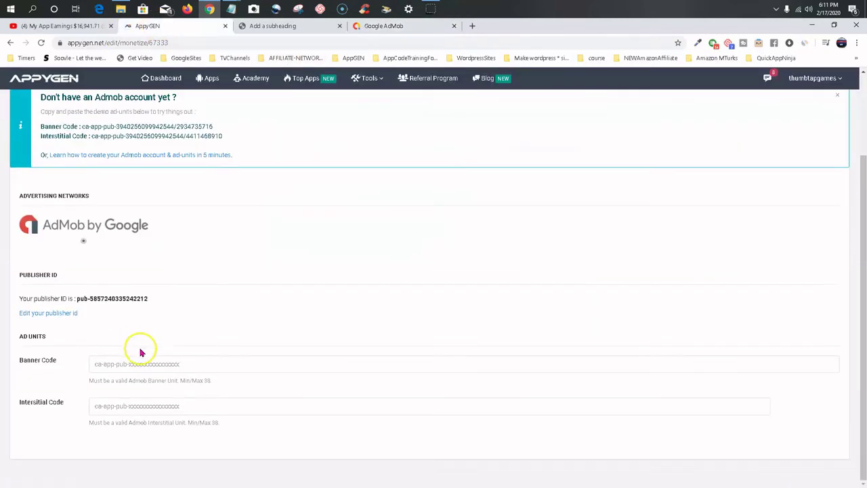
left_click(126, 361)
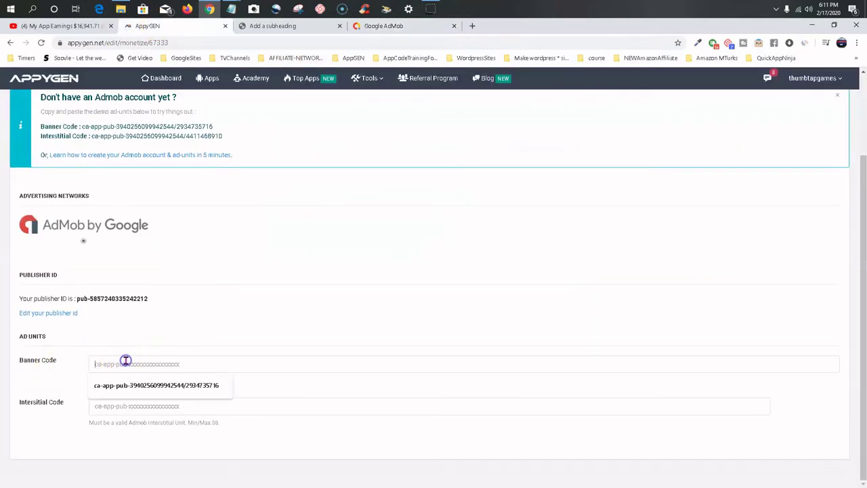
key("ctrl+v")
left_click(152, 321)
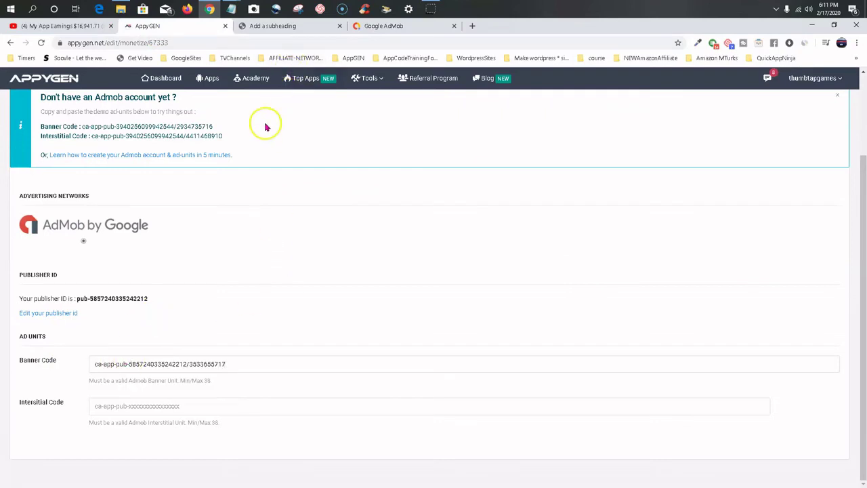
Switch to AdMob, start another ad unit in the Interstitial format, and check its advanced settings without changing them.
left_click(384, 27)
left_click(340, 350)
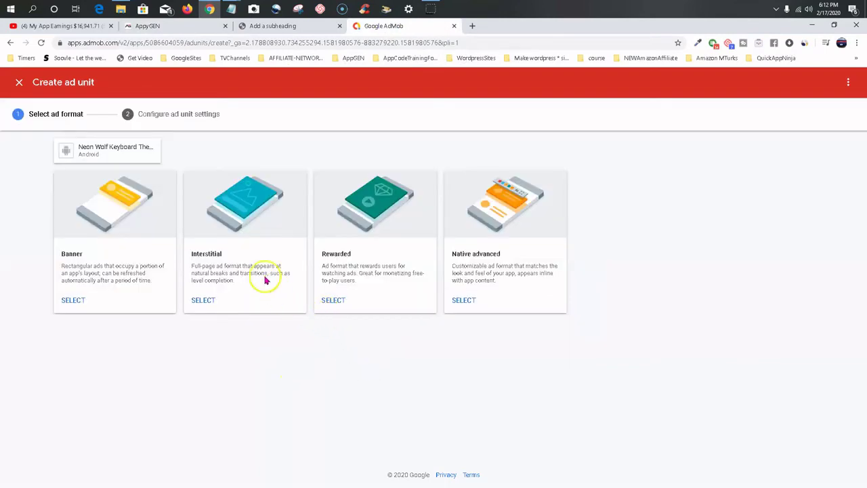
left_click(204, 300)
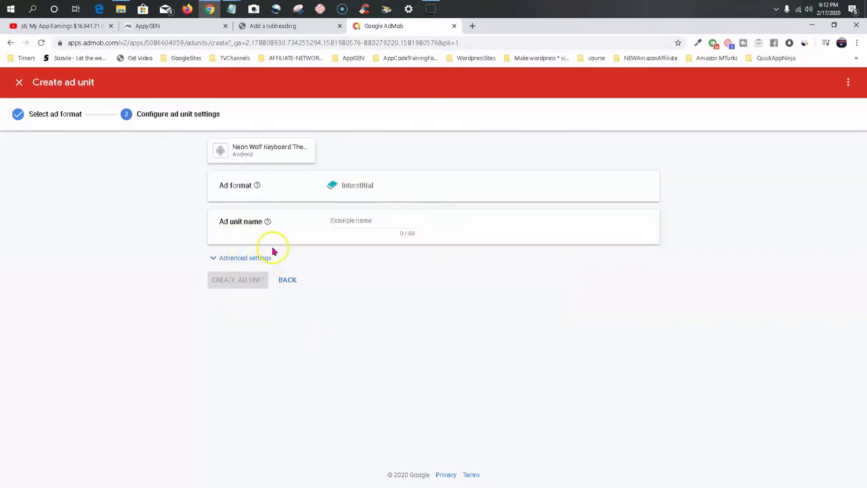
left_click(213, 258)
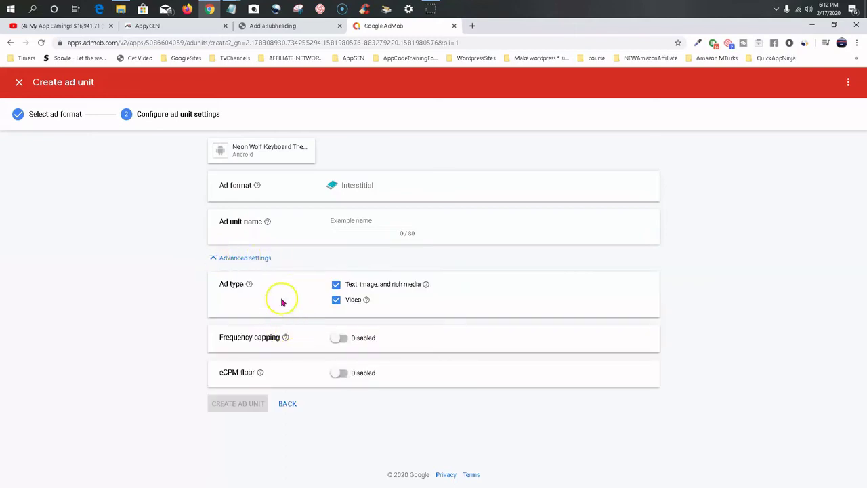
left_click(213, 258)
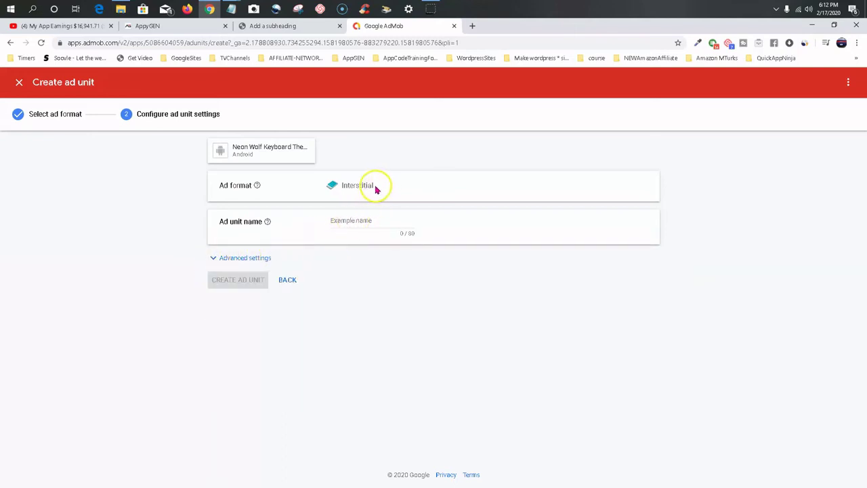
Name the ad unit Interstitial-Neon Wolf Keyboard, reusing the copied format name as its beginning, and create it.
right_click(347, 191)
left_click(366, 195)
left_click(347, 221)
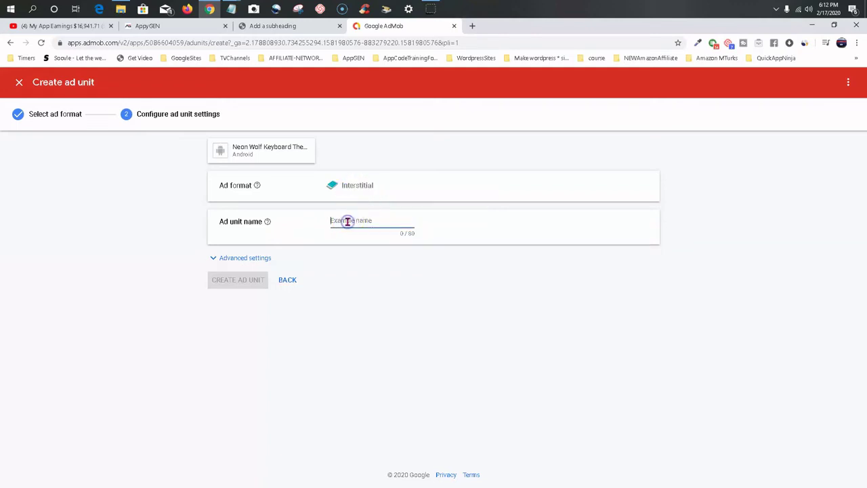
key("ctrl+v")
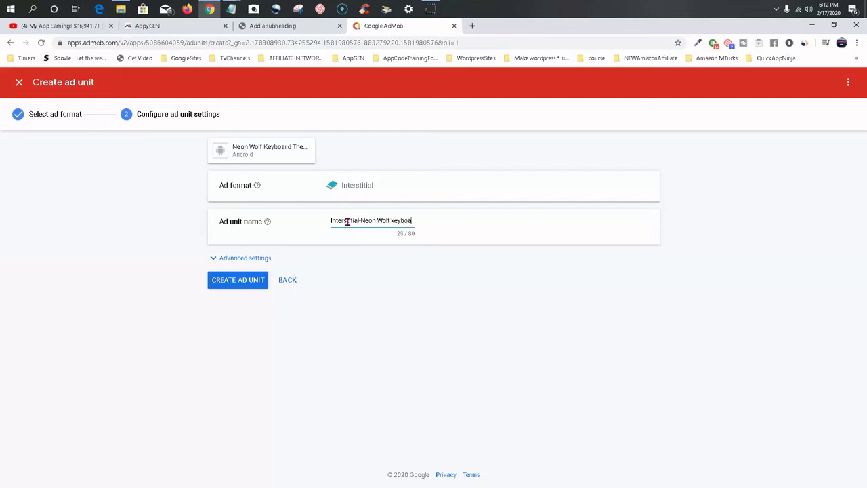
type("d")
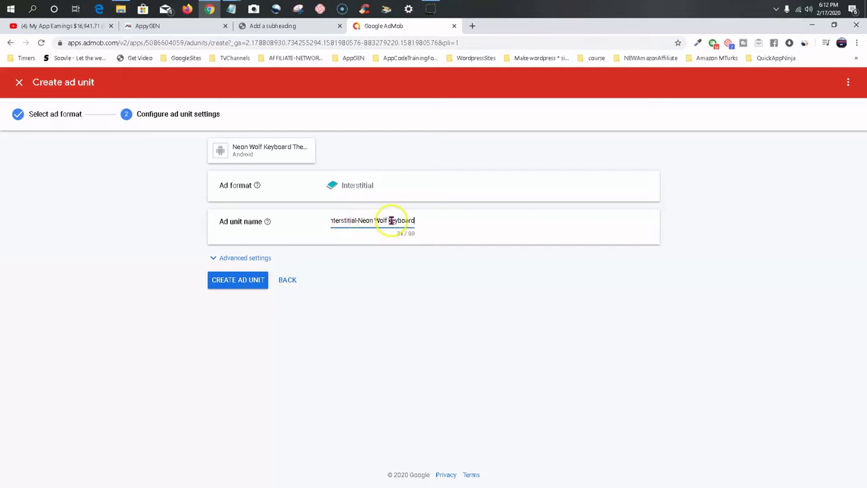
key("BackSpace")
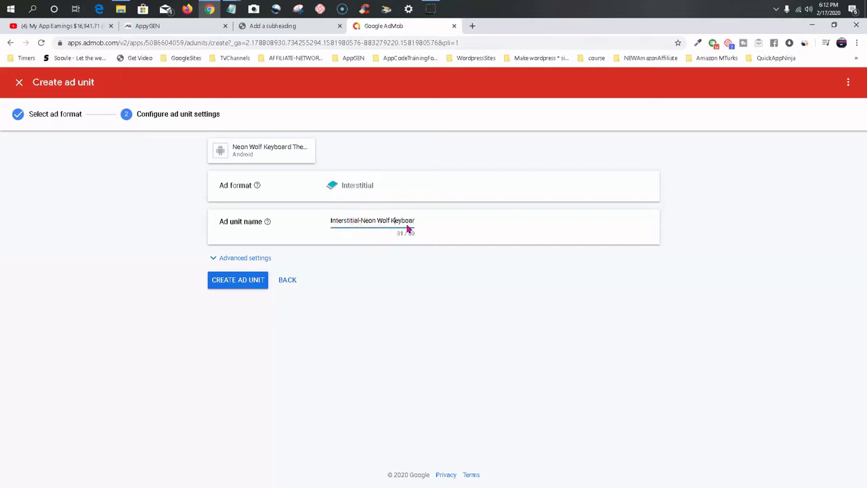
left_click(391, 296)
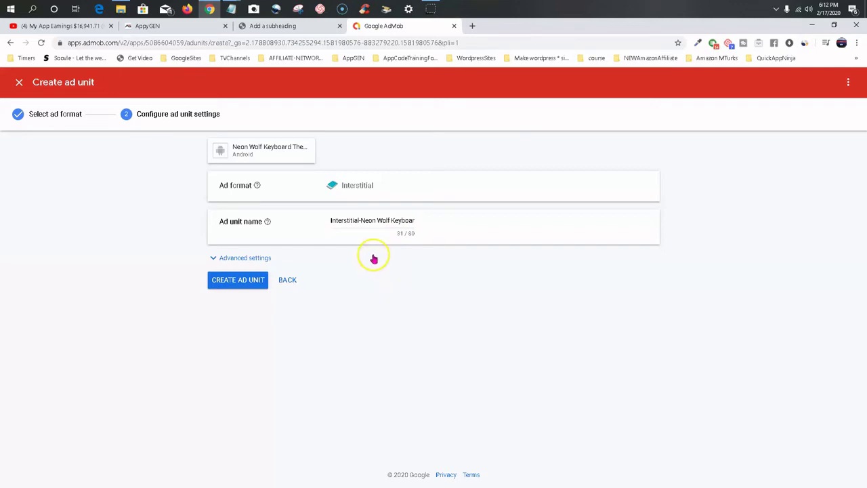
left_click(248, 281)
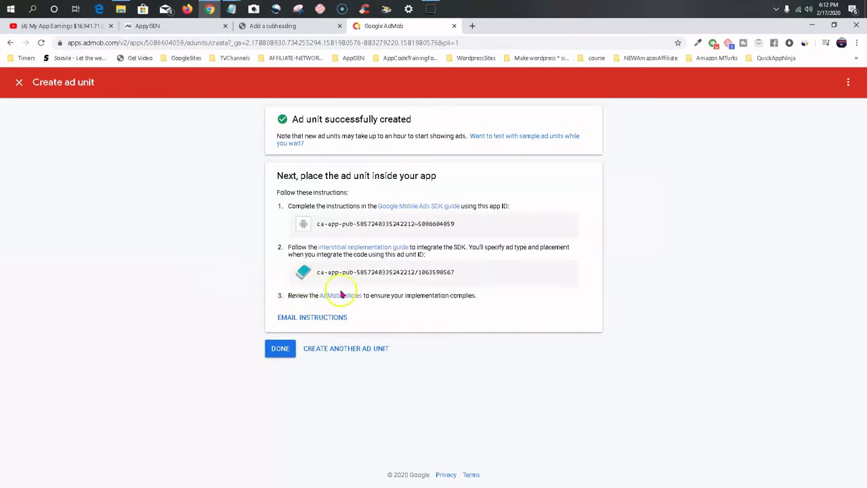
Copy the new interstitial ad unit ID from AdMob into the Interstitial Code field of the AppyGEN monetization settings.
left_click_drag(454, 275, 328, 276)
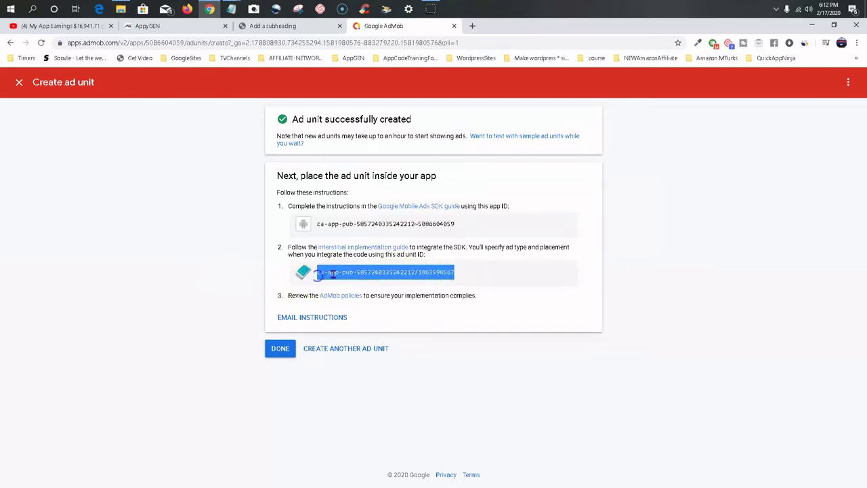
right_click(331, 274)
left_click(354, 282)
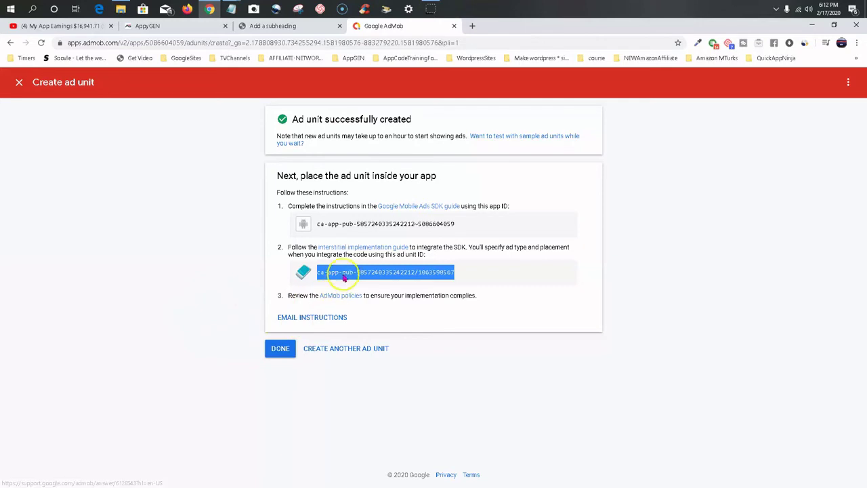
left_click(145, 27)
left_click(131, 407)
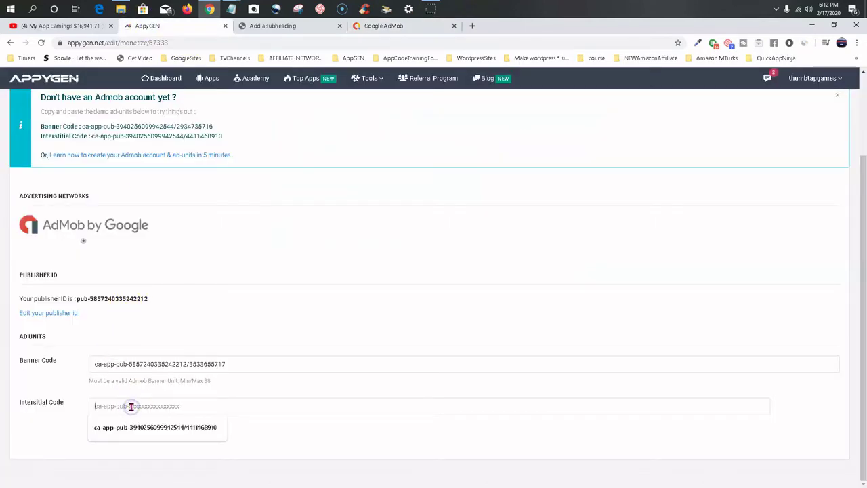
right_click(132, 407)
left_click(155, 316)
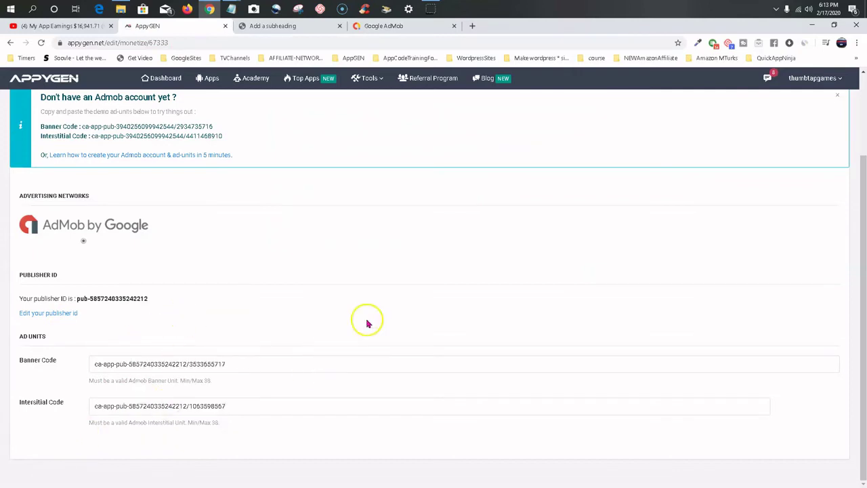
Switch back to AdMob, finish the ad unit creation, and open the app's settings after viewing its overview.
left_click(375, 27)
left_click(279, 350)
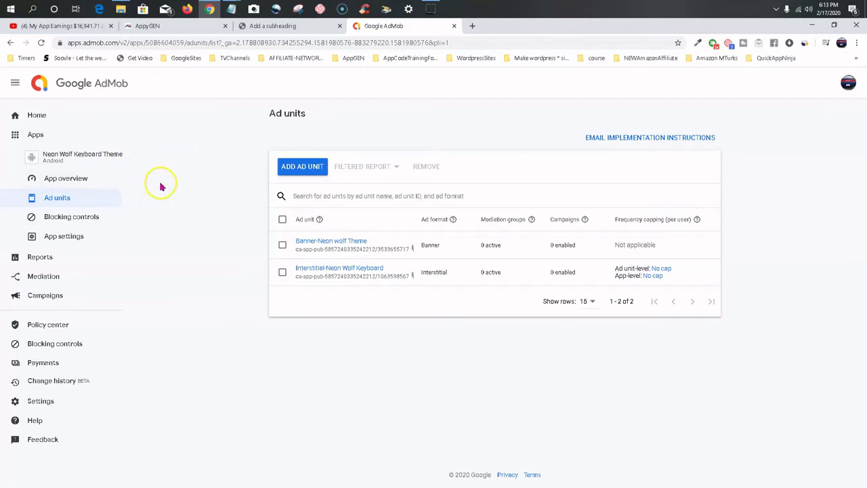
left_click(81, 178)
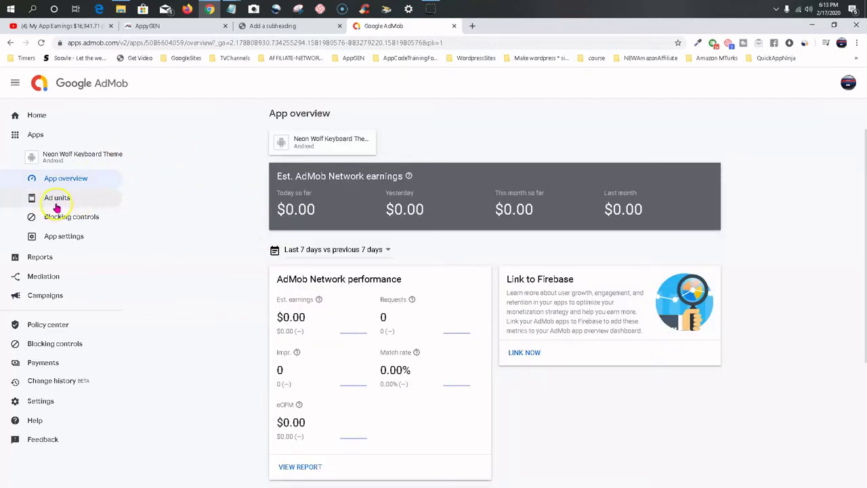
left_click(58, 236)
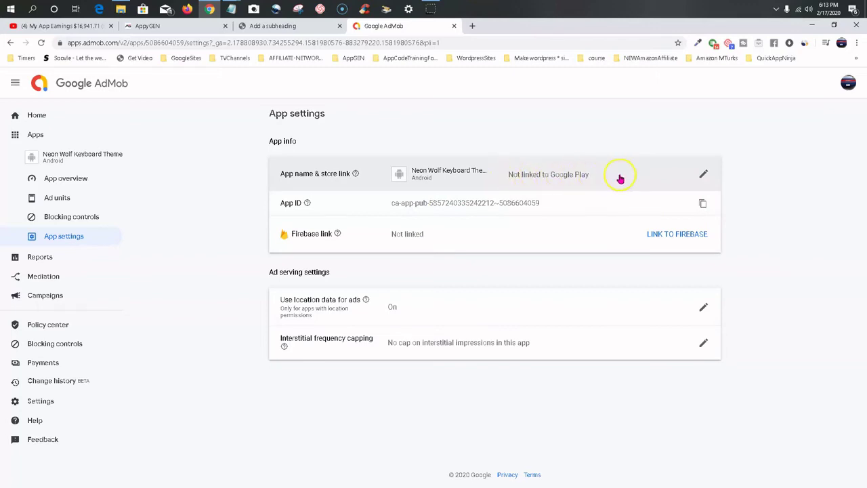
Search Google Play for neon wolf keyboard from the app's store link settings, browse the matches, and close the search without linking.
left_click(703, 176)
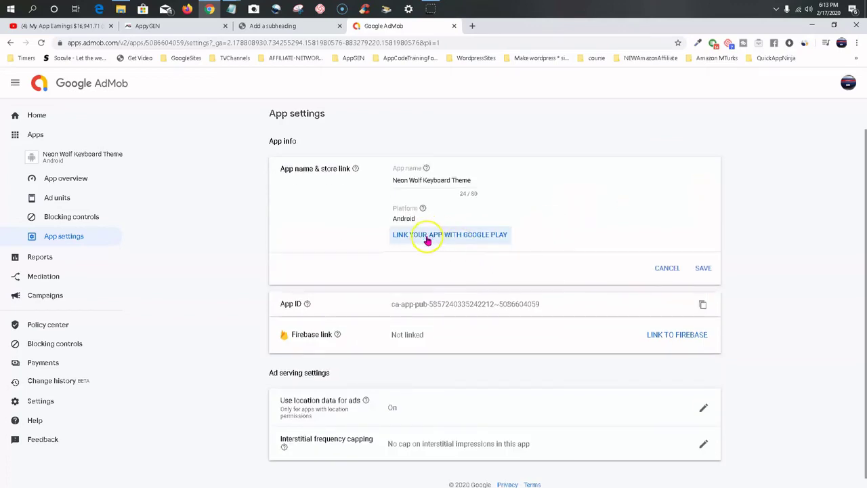
left_click(449, 240)
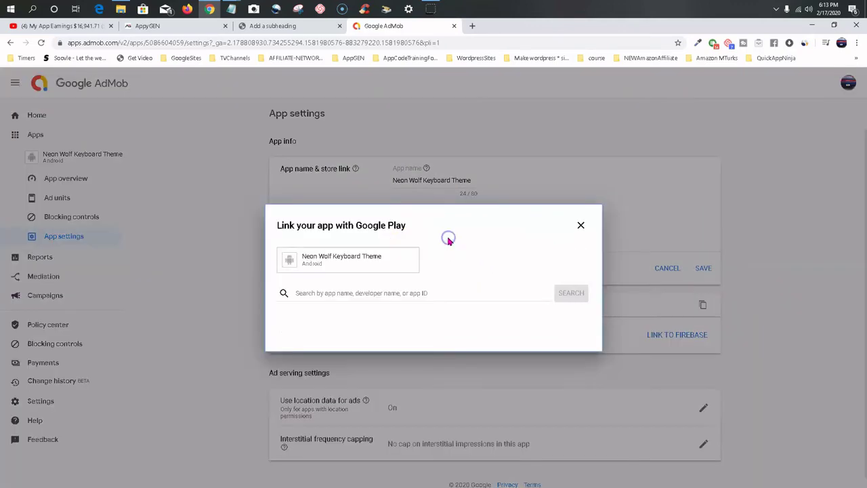
left_click(370, 294)
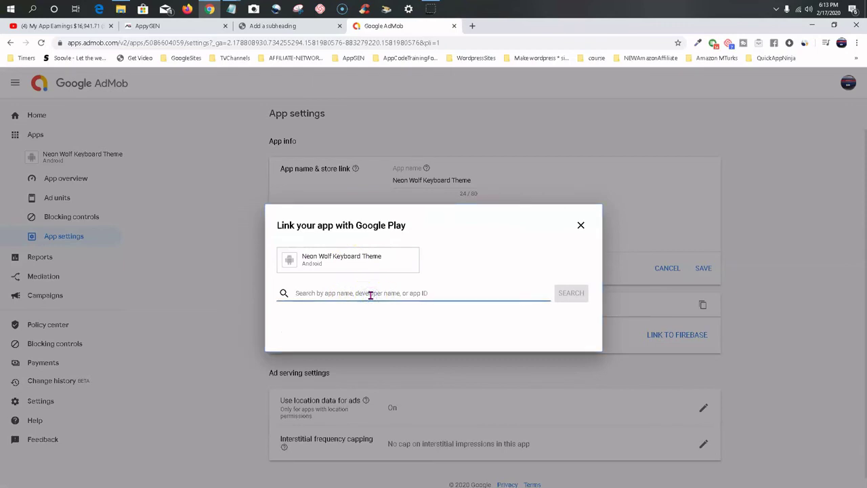
type("1")
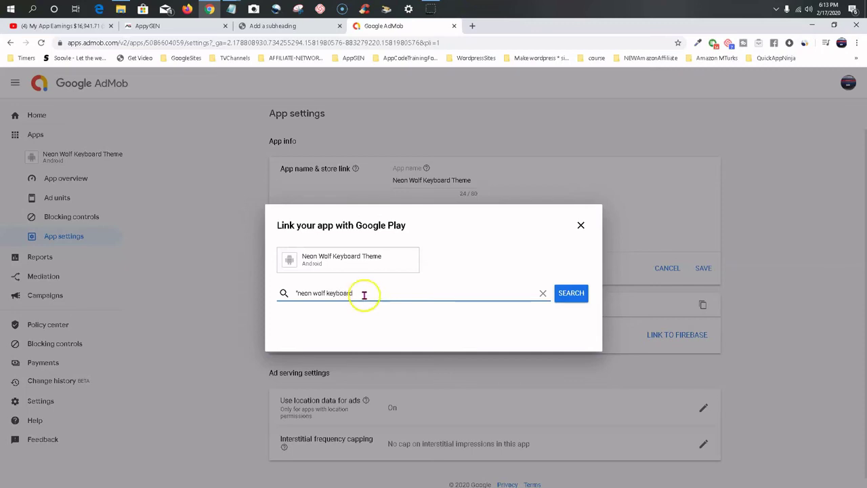
left_click(571, 296)
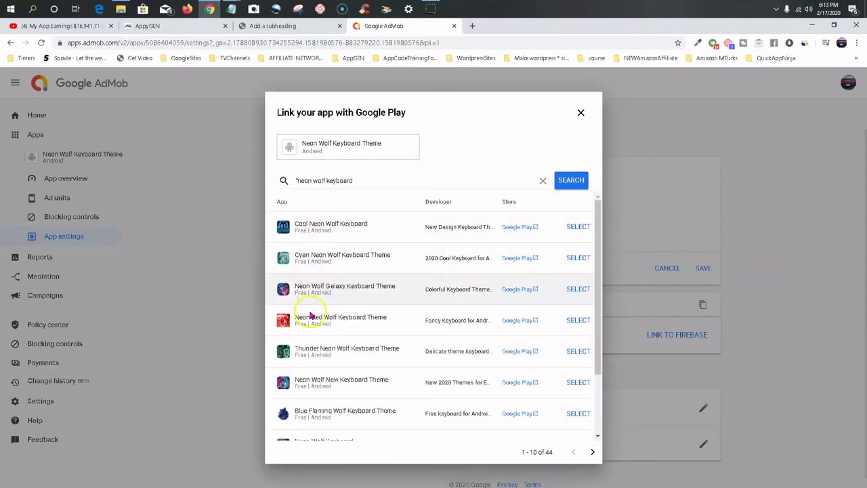
scroll(332, 334, "down", 2)
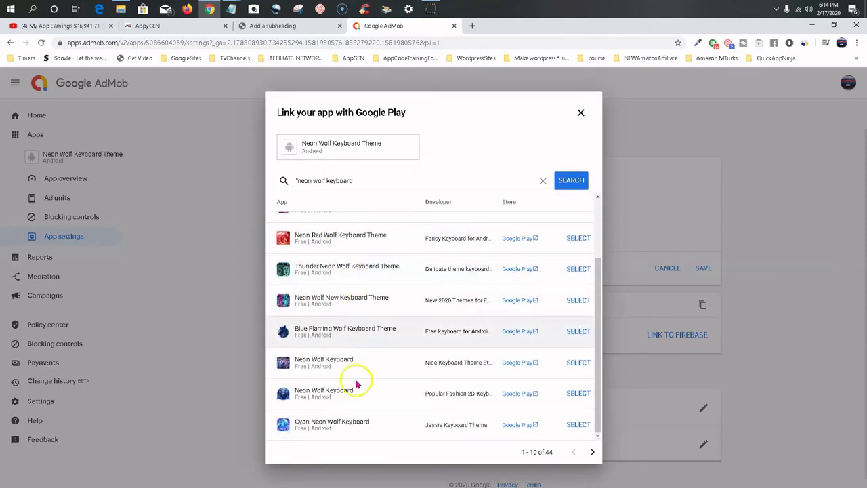
scroll(396, 350, "up", 3)
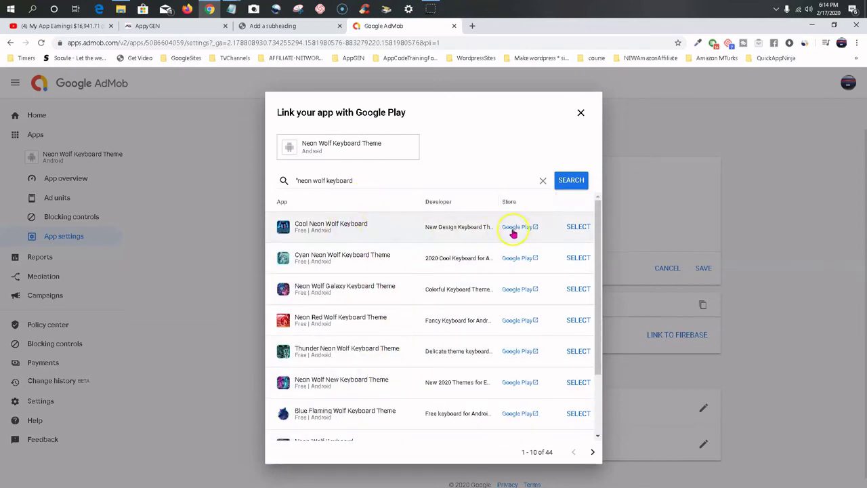
left_click(580, 114)
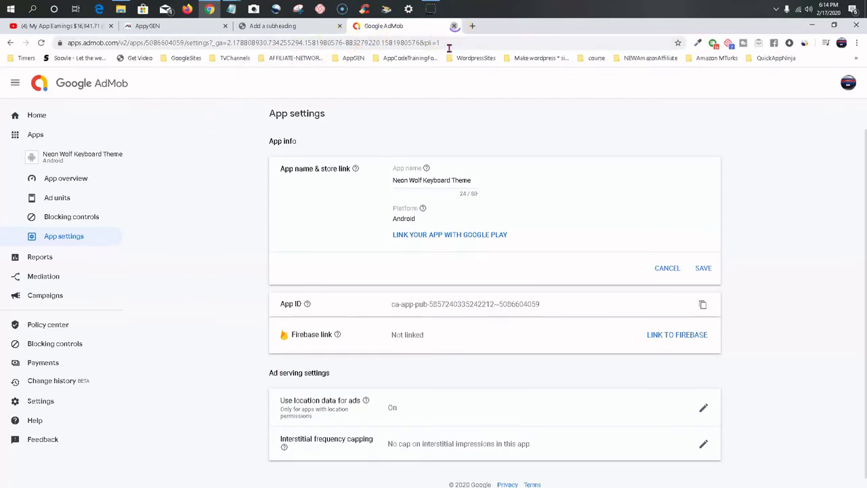
Close AdMob and return to the AppyGEN monetization page.
left_click(455, 25)
left_click(179, 31)
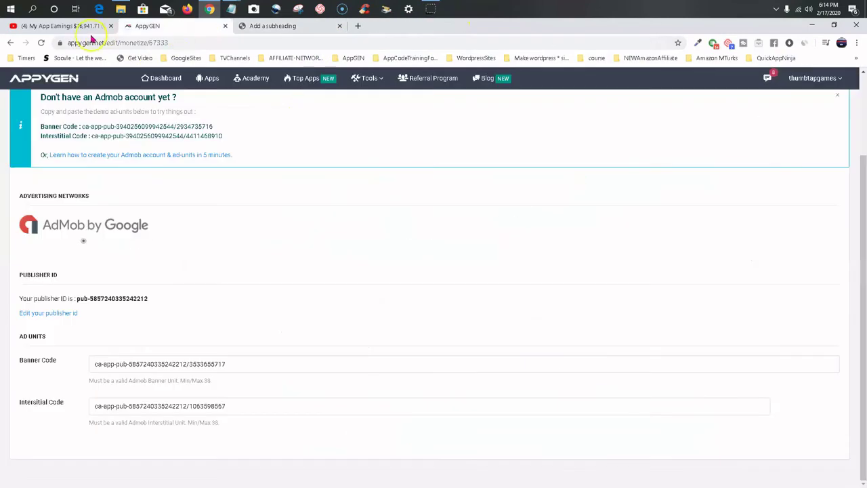
left_click(290, 31)
left_click(175, 27)
scroll(272, 302, "up", 3)
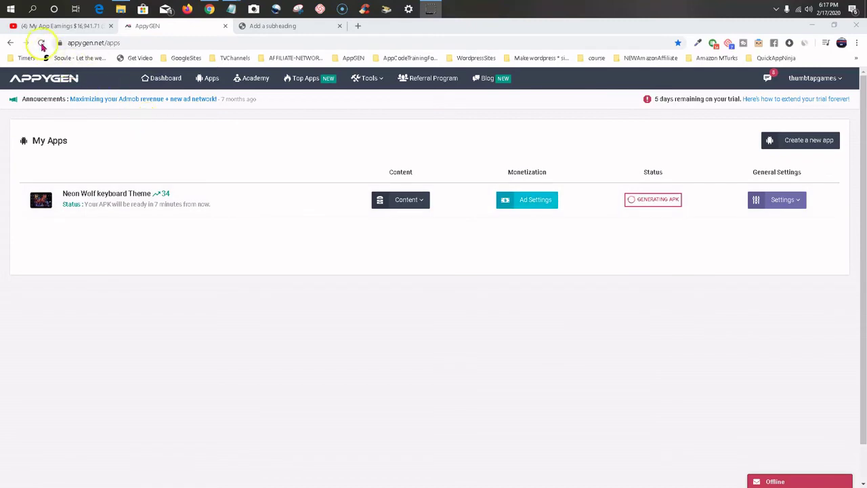
Refresh the My Apps list in AppyGEN and start downloading the APK of Neon Wolf keyboard Theme.
left_click(41, 43)
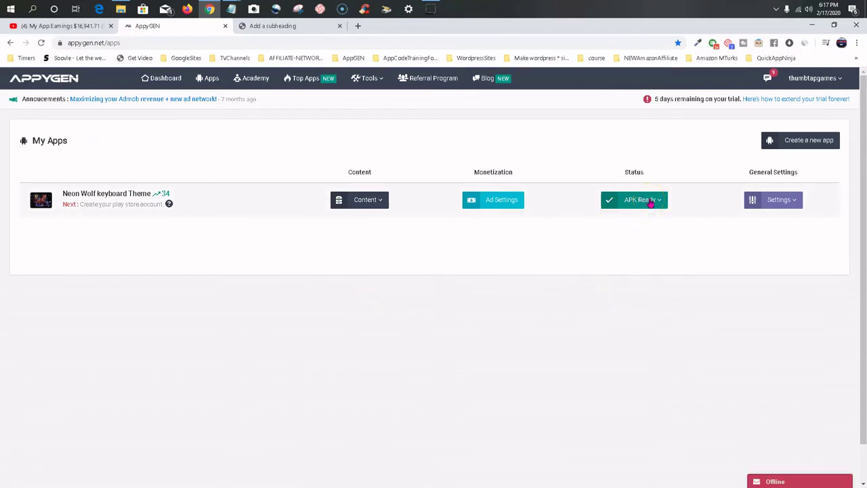
left_click(649, 202)
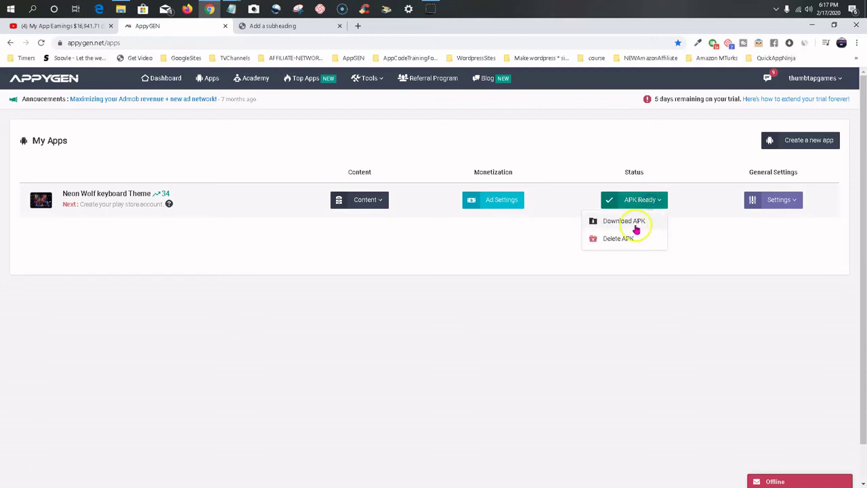
left_click(629, 221)
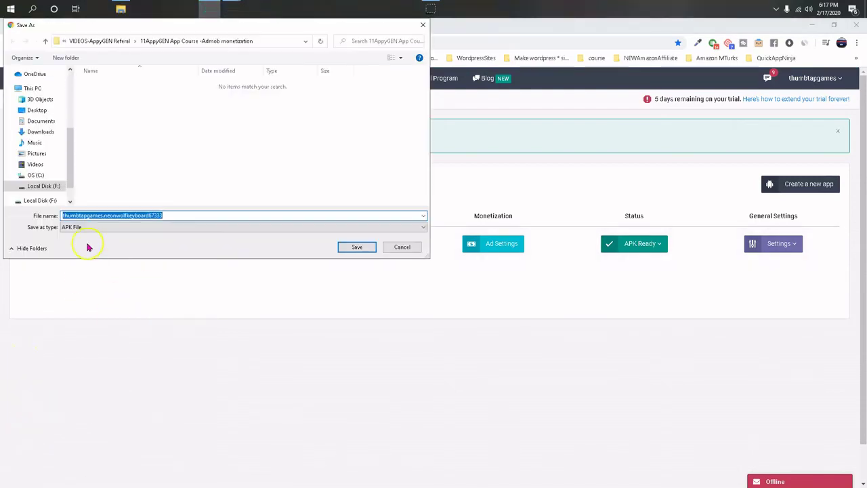
Set the APK's save location to the BUILDS-NeonWolf Keyboard folder inside Neon Wolf keyboard theme.
scroll(58, 129, "up", 5)
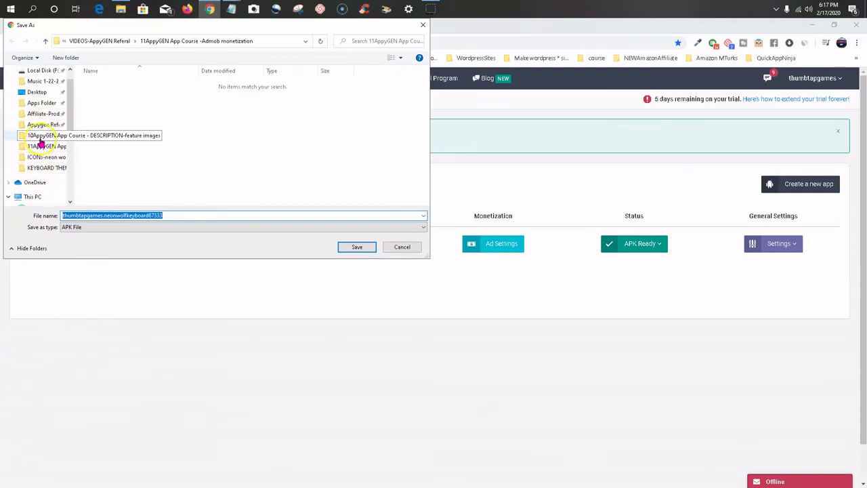
left_click(41, 136)
left_click(116, 42)
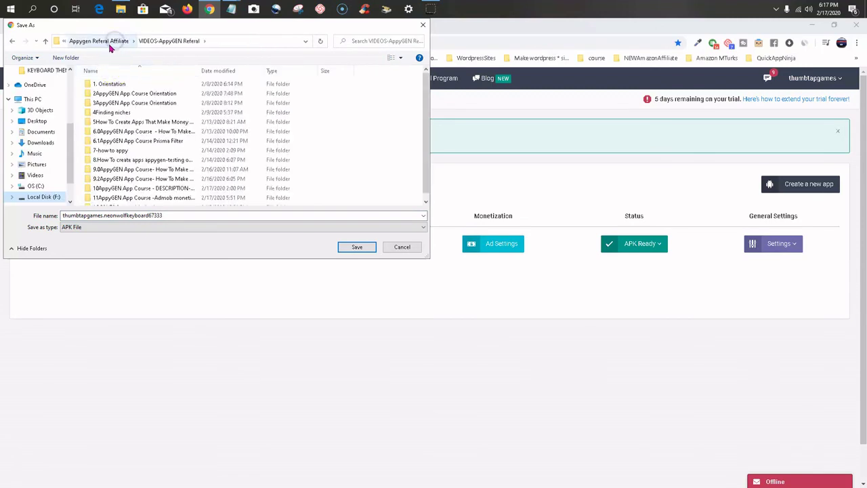
left_click(94, 42)
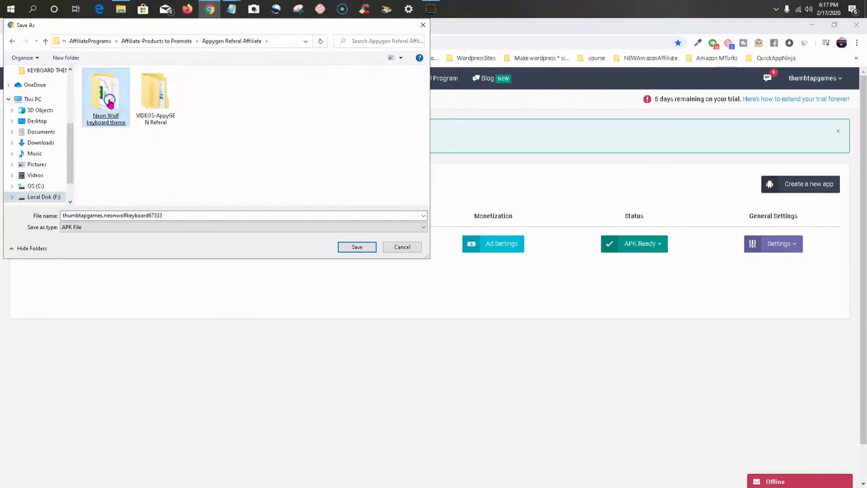
double_click(110, 102)
double_click(122, 84)
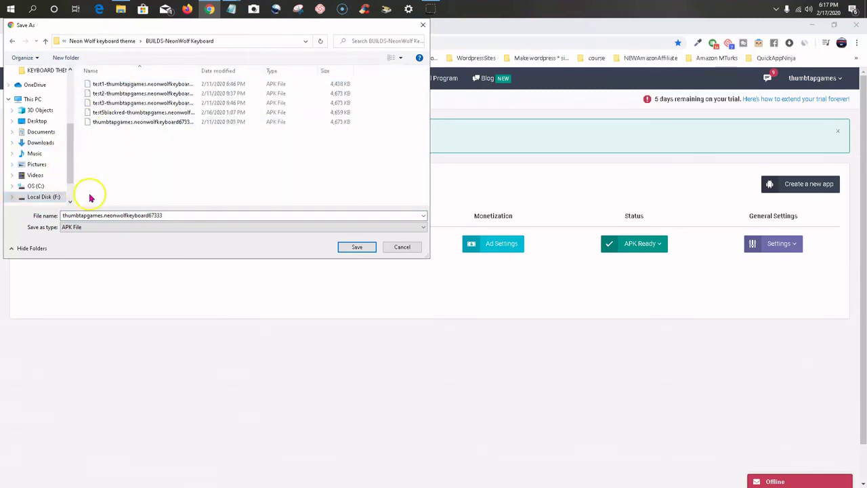
Prefix the APK's file name with "admob test-" and save it.
double_click(63, 215)
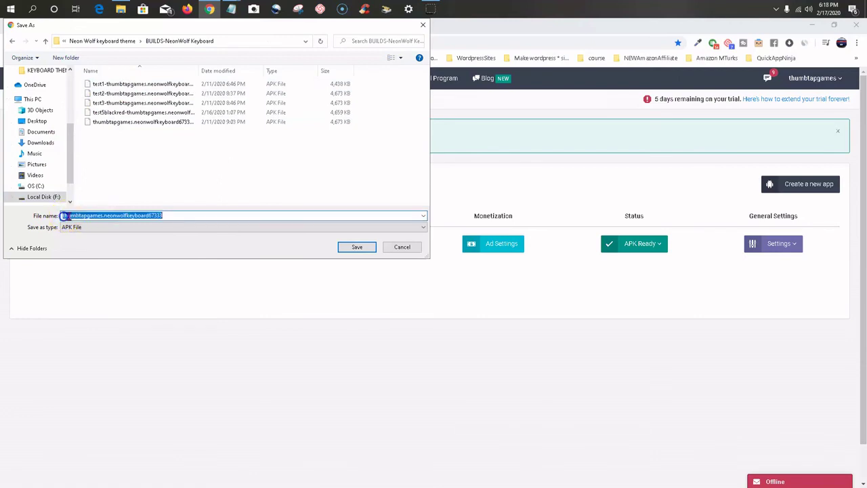
left_click(106, 216)
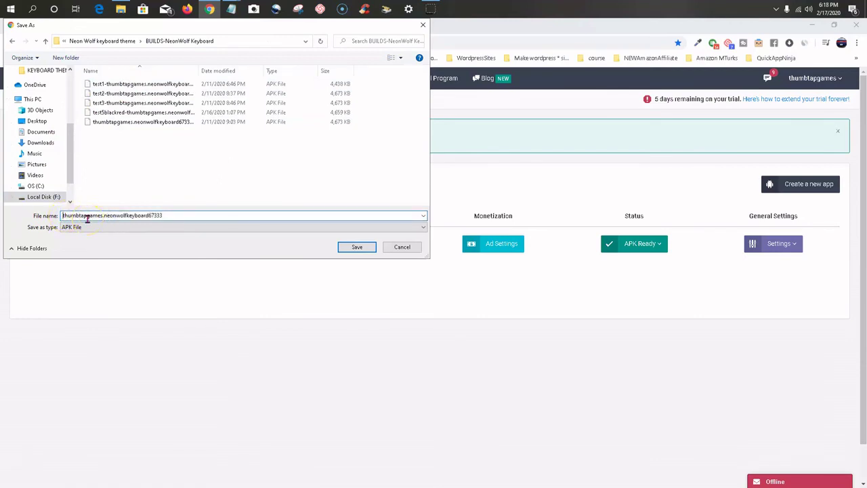
type("dmob test-")
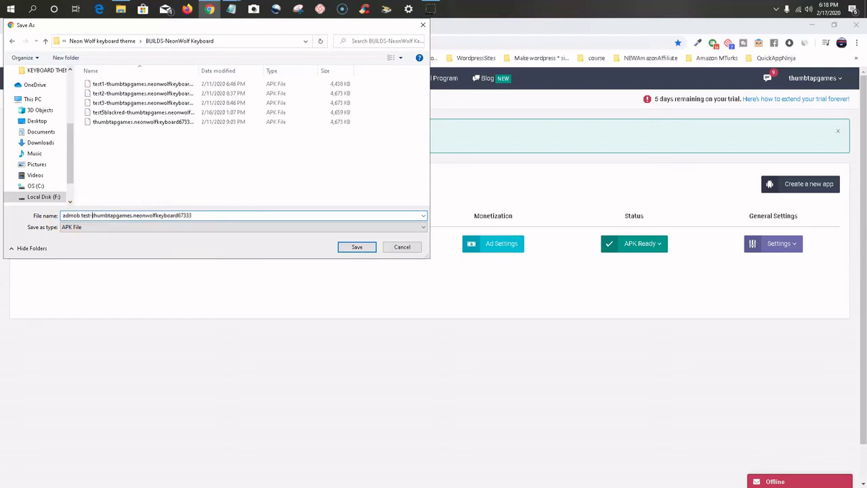
left_click(355, 248)
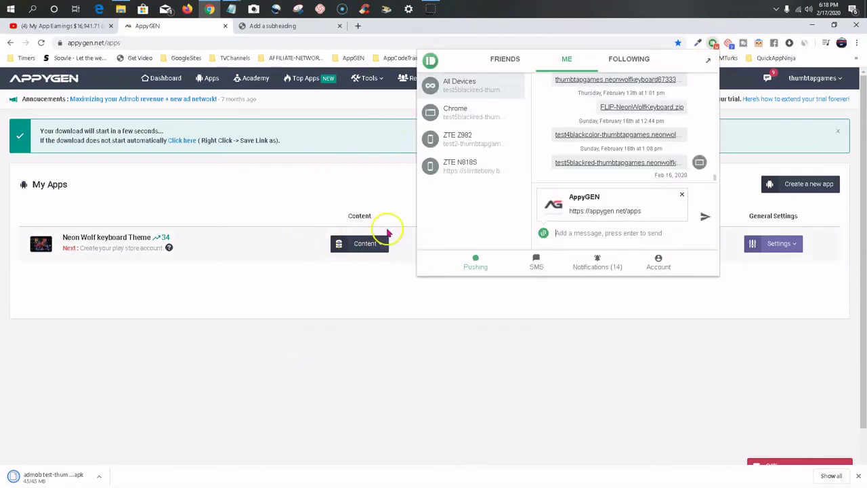
Push the admob test APK from the BUILDS-NeonWolf Keyboard folder to the phone by adding it to the Pushbullet message.
left_click(120, 9)
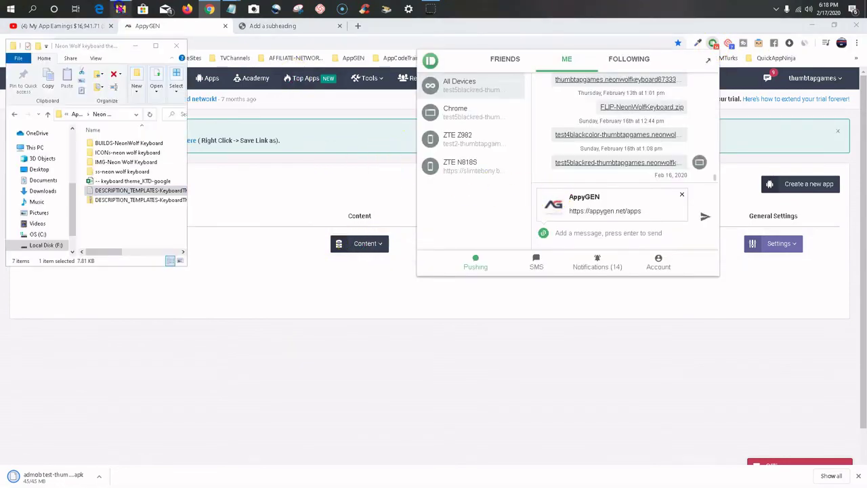
double_click(113, 145)
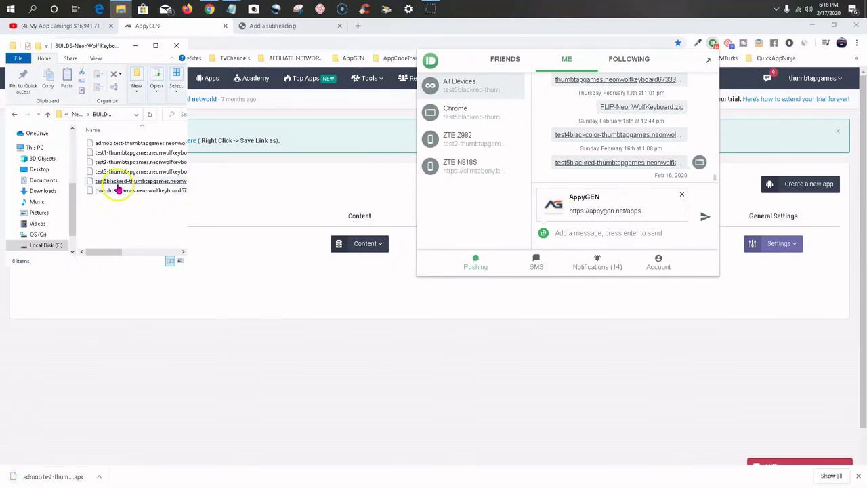
left_click(129, 146)
left_click_drag(129, 146, 582, 236)
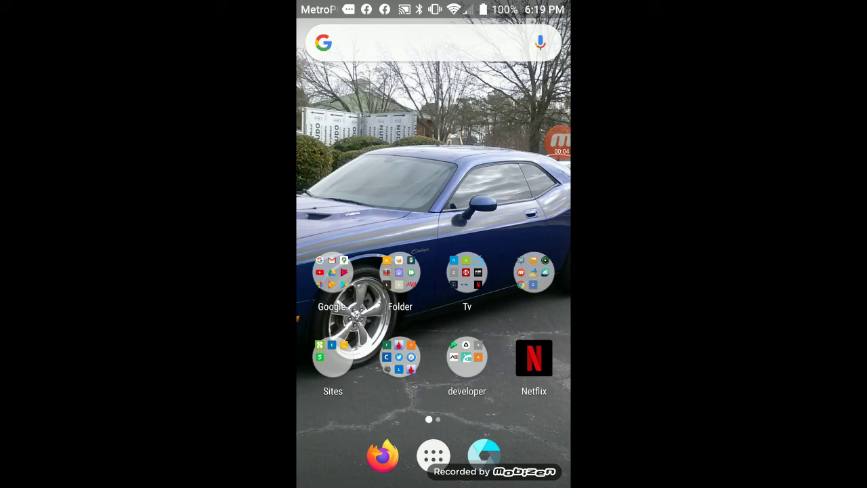
Open the pushed admob test APK in Pushbullet on the phone, install the Neon Wolf keyboard Theme update, and launch it.
left_click(399, 272)
left_click(456, 264)
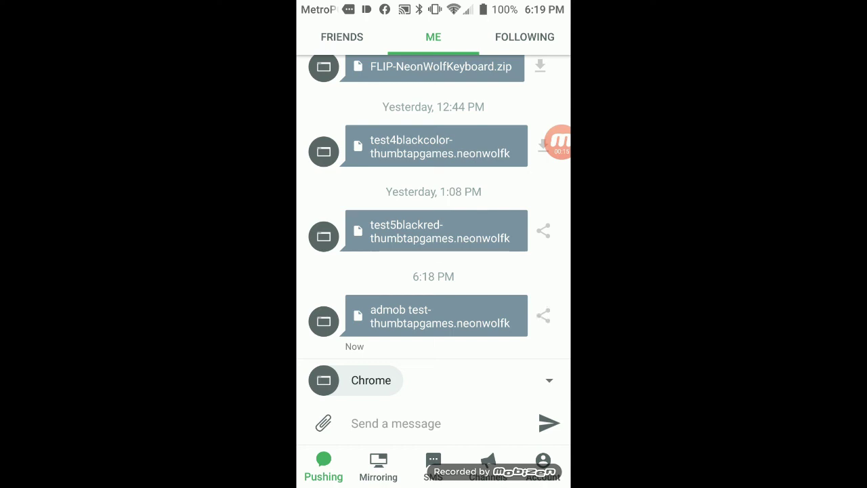
left_click(436, 316)
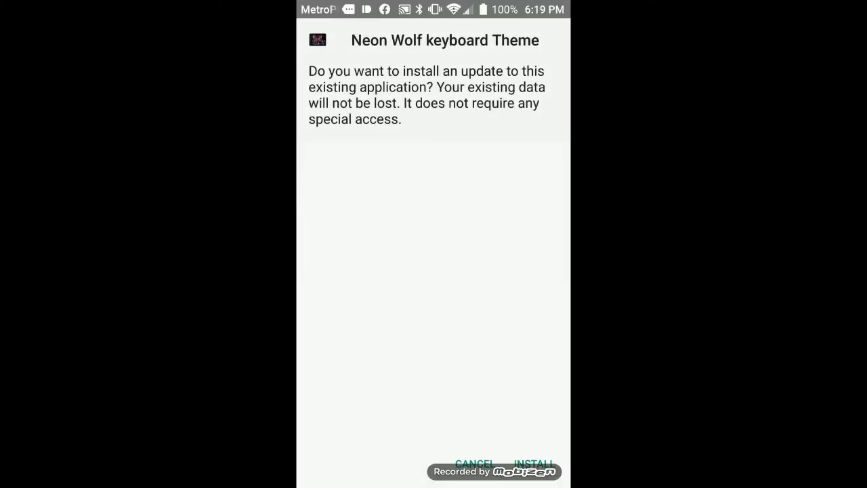
left_click(533, 463)
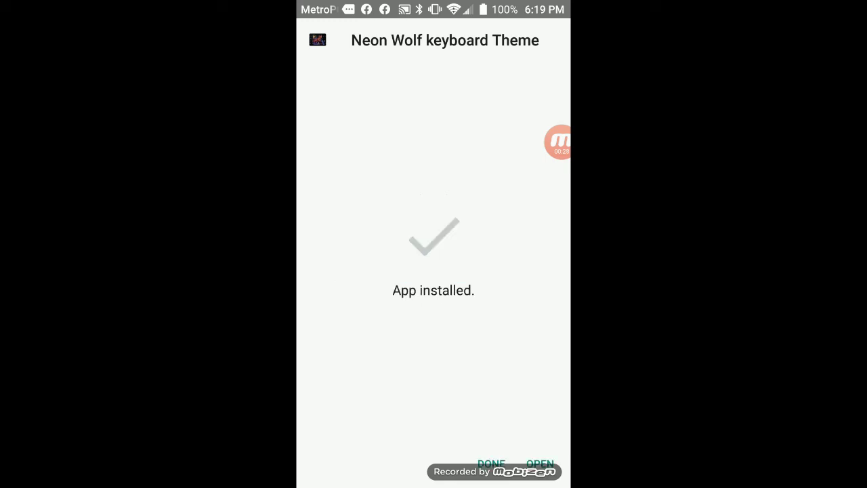
left_click(540, 463)
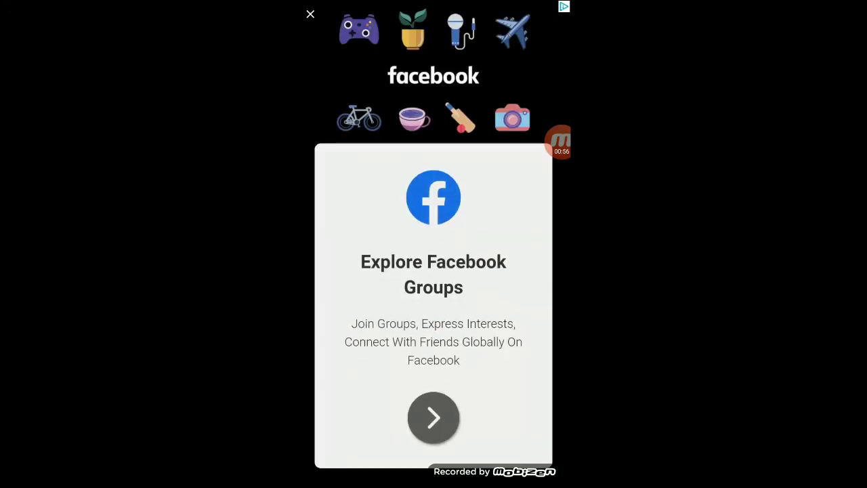
Test the app's ads by closing the first interstitial, choosing the red and blue neon wolf theme, and closing the next interstitial.
key("Escape")
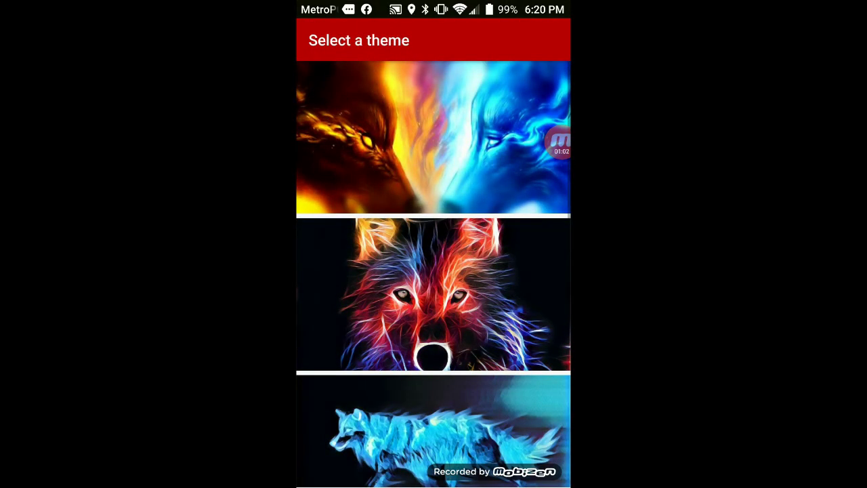
left_click(518, 291)
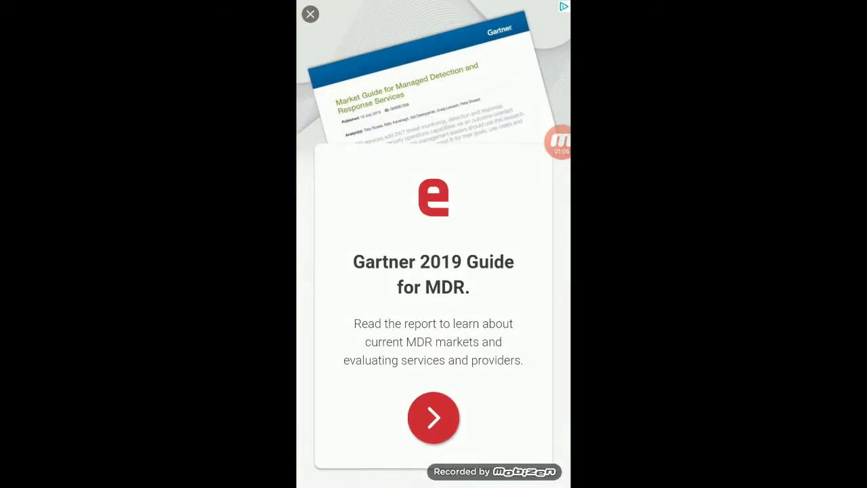
left_click(310, 14)
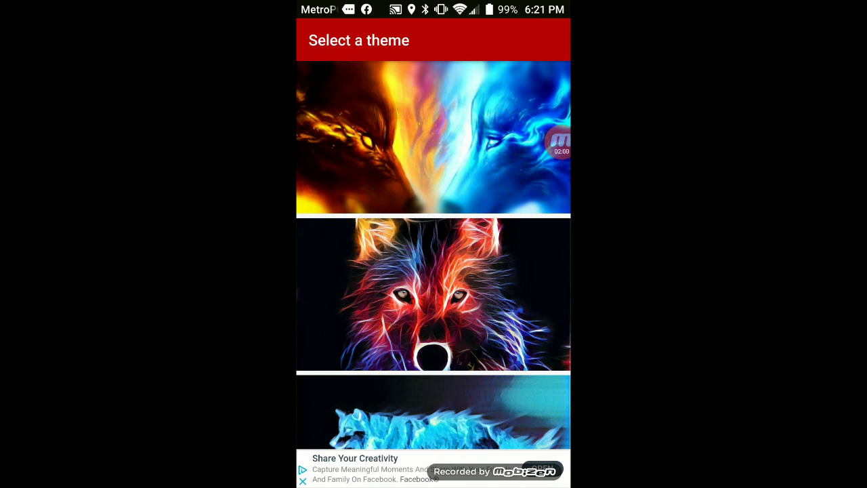
left_click(560, 141)
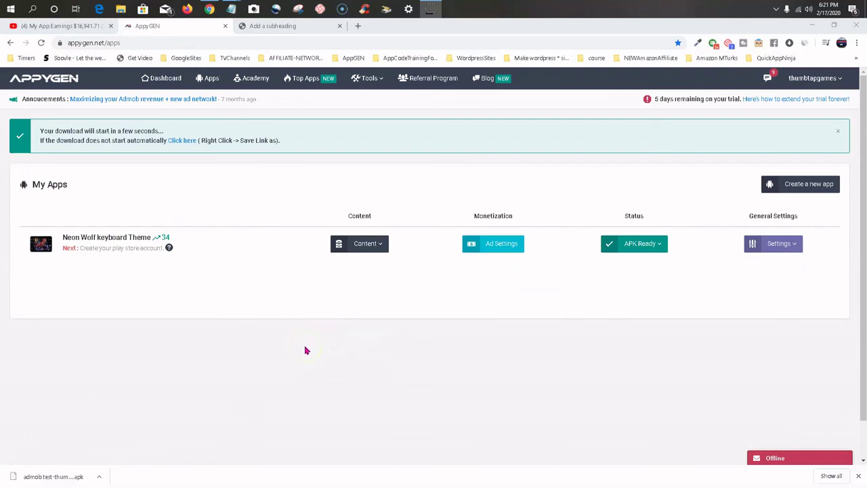
Switch from AppyGEN to the training slides to review the Admob Monetization learning points.
left_click(427, 340)
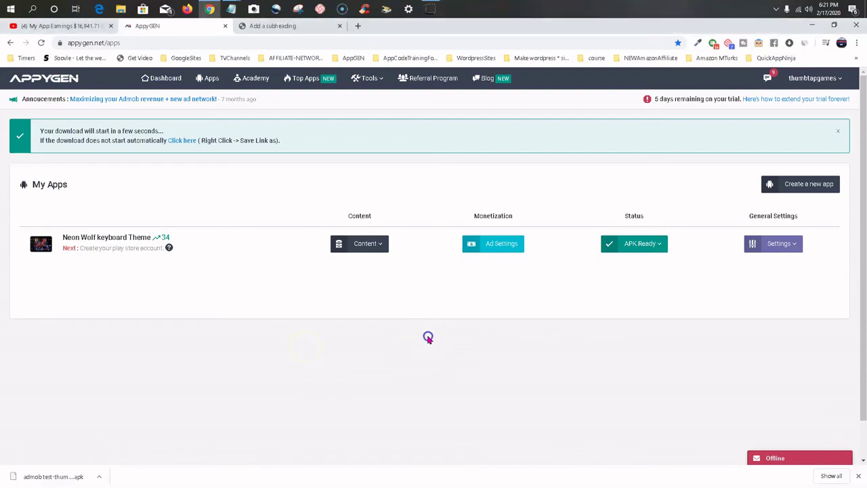
left_click(441, 364)
left_click(440, 342)
left_click(304, 27)
left_click(324, 157)
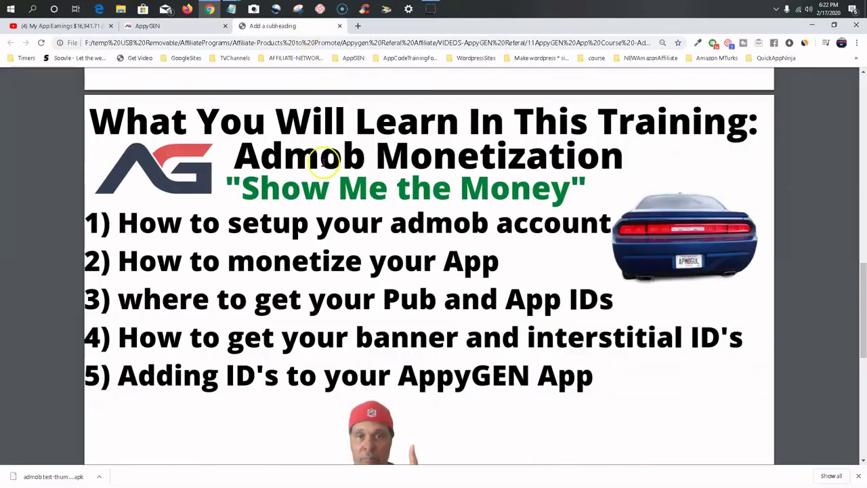